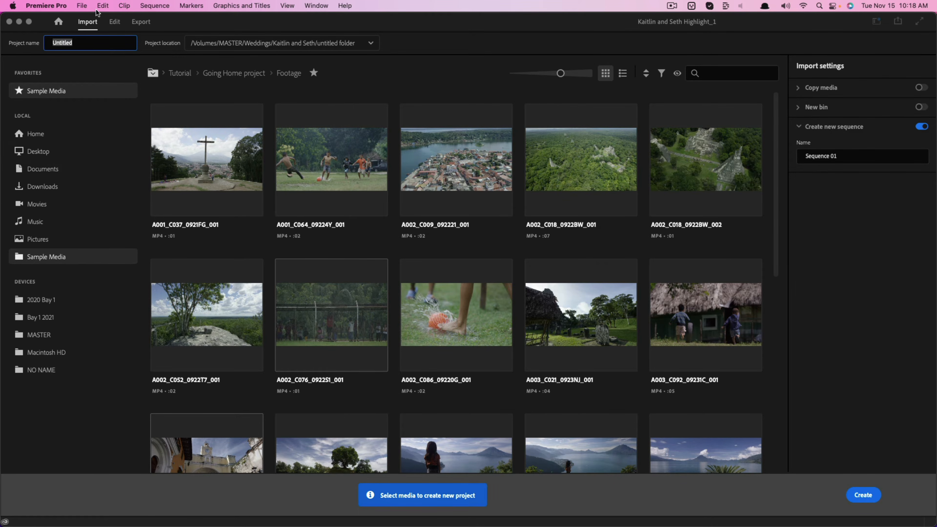
Create a new project named Tutorial, keeping the preselected project location.
click(82, 6)
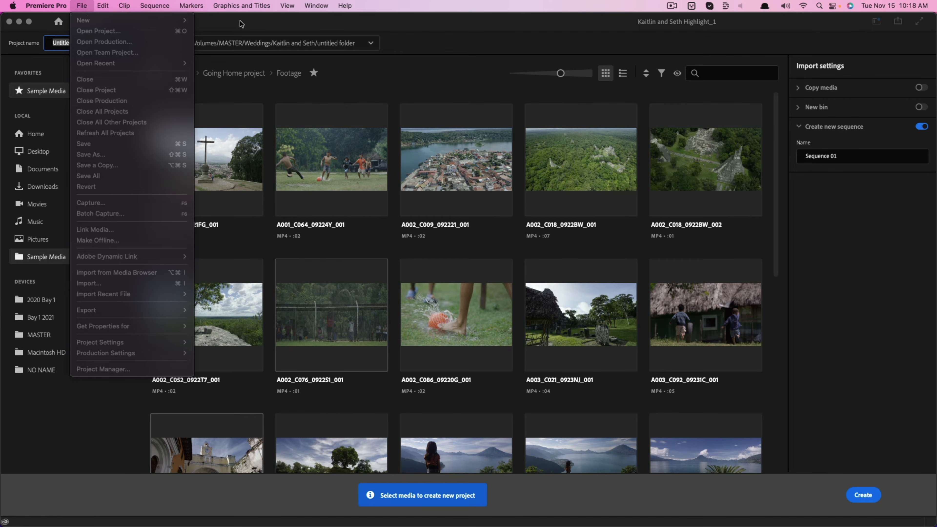
click(128, 41)
double_click(97, 42)
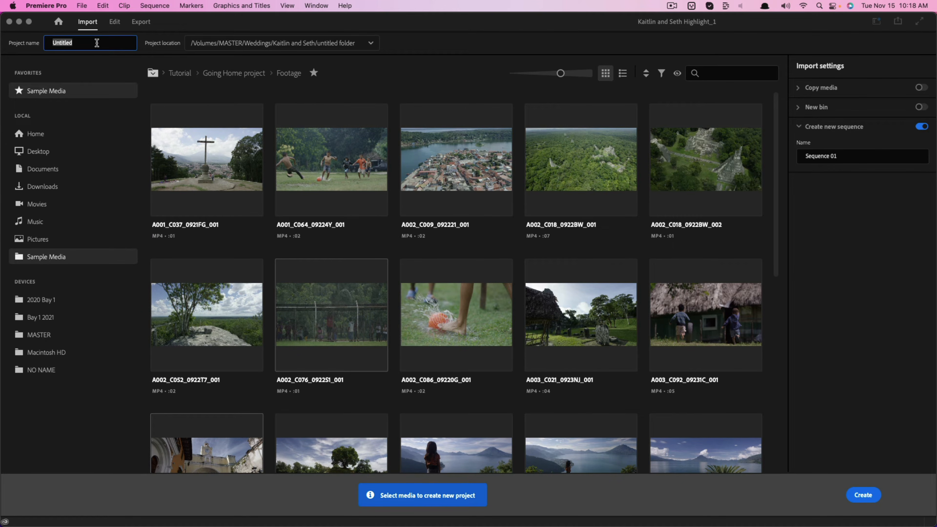
text(Tutorial)
click(271, 43)
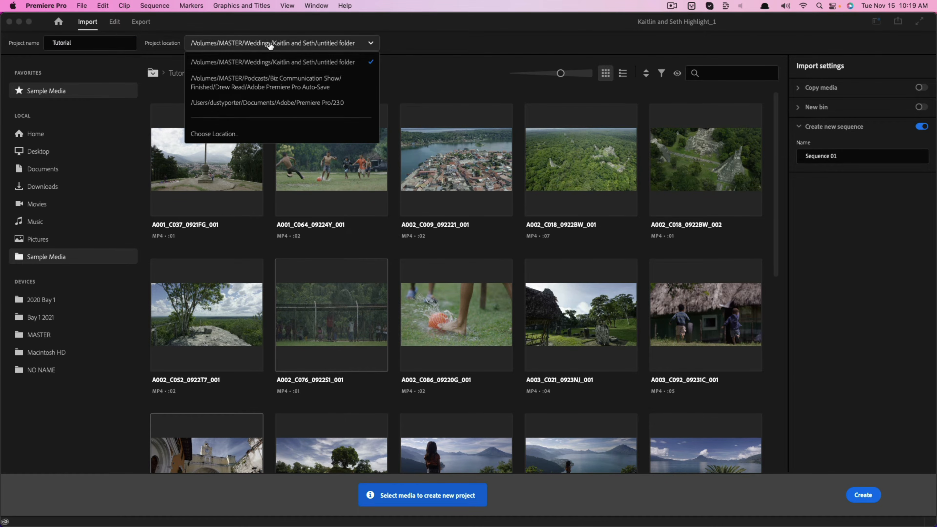
click(447, 57)
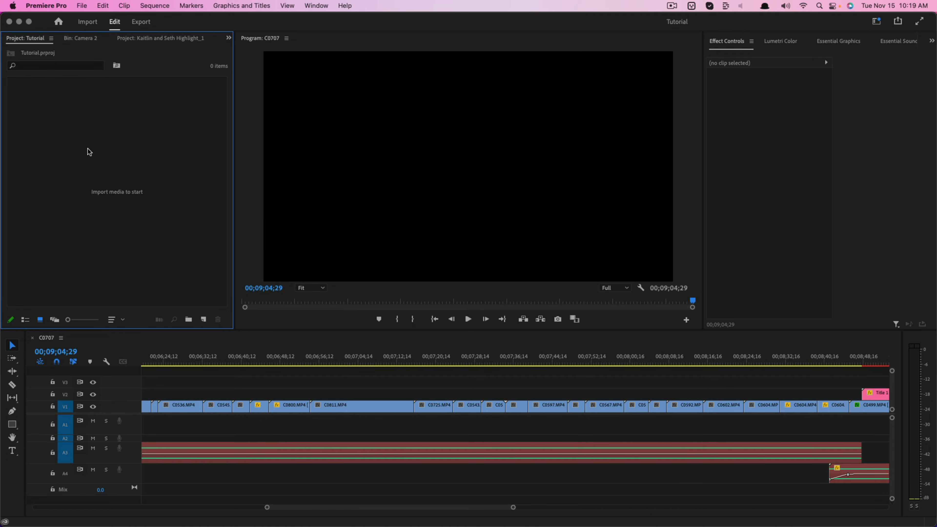
Close the C0707 sequence in the timeline and switch to the Effects workspace.
click(32, 338)
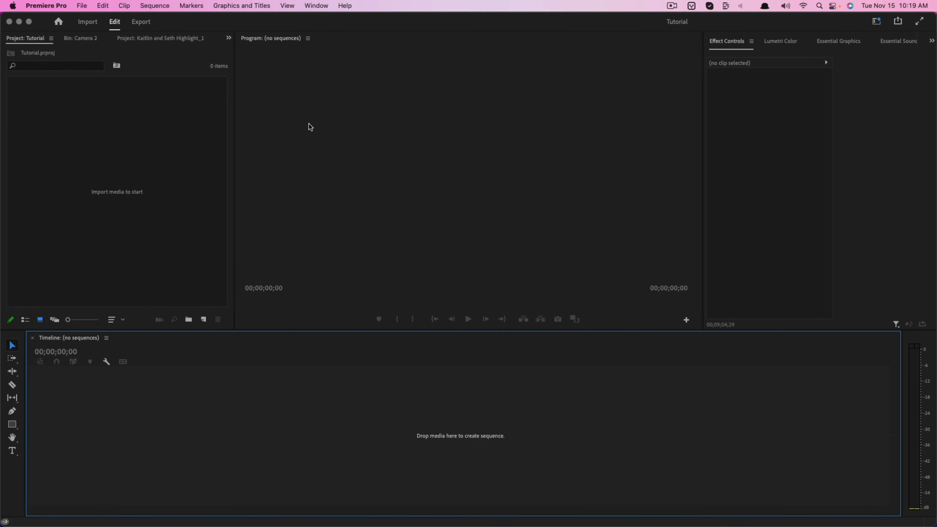
click(315, 6)
mouse_move(328, 23)
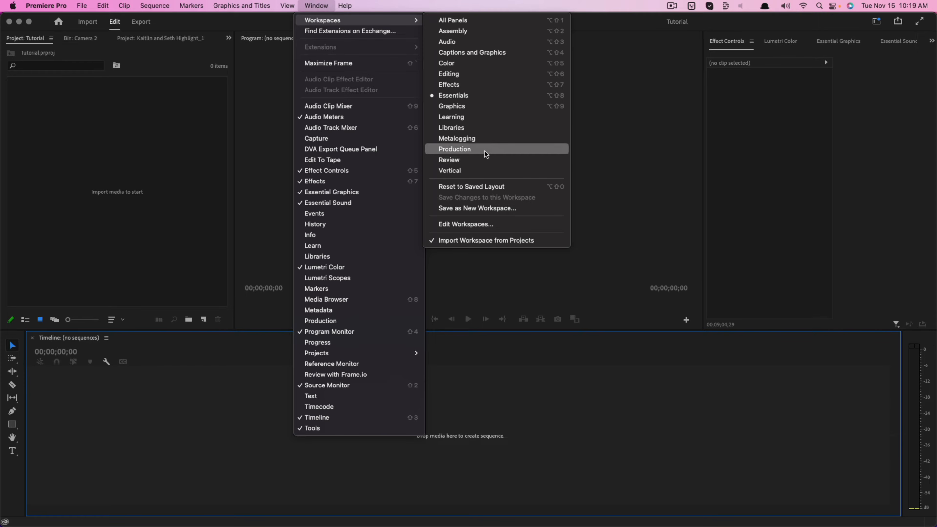
click(450, 86)
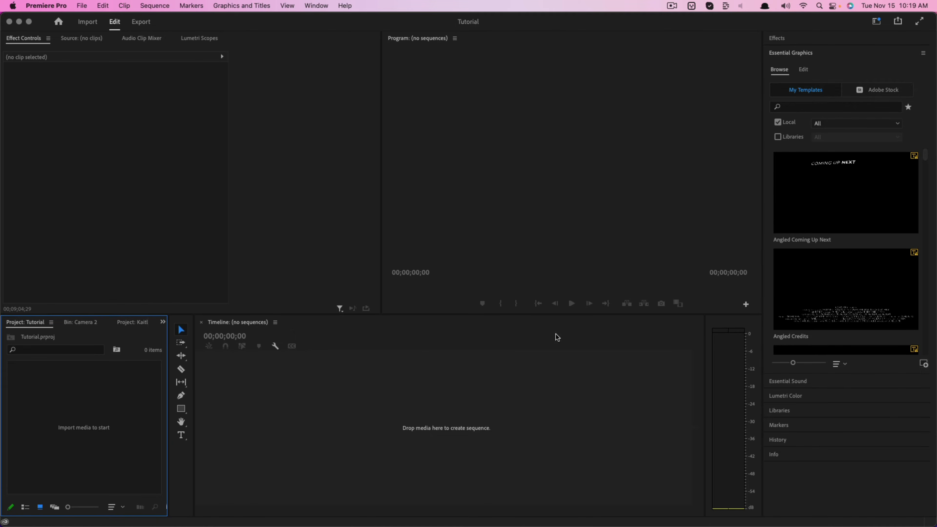
Switch to the Editing workspace and look through the wedding highlight project's media and its Camera 2 bin.
click(316, 6)
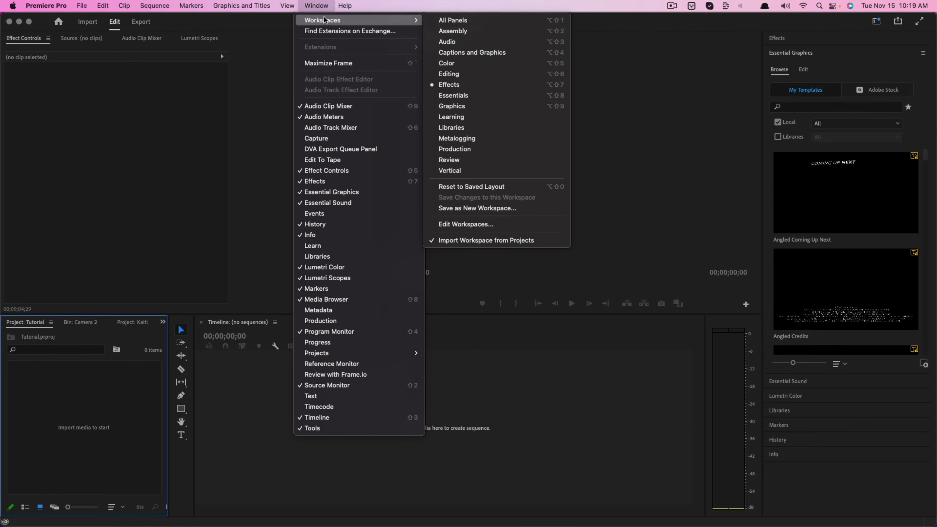
click(477, 75)
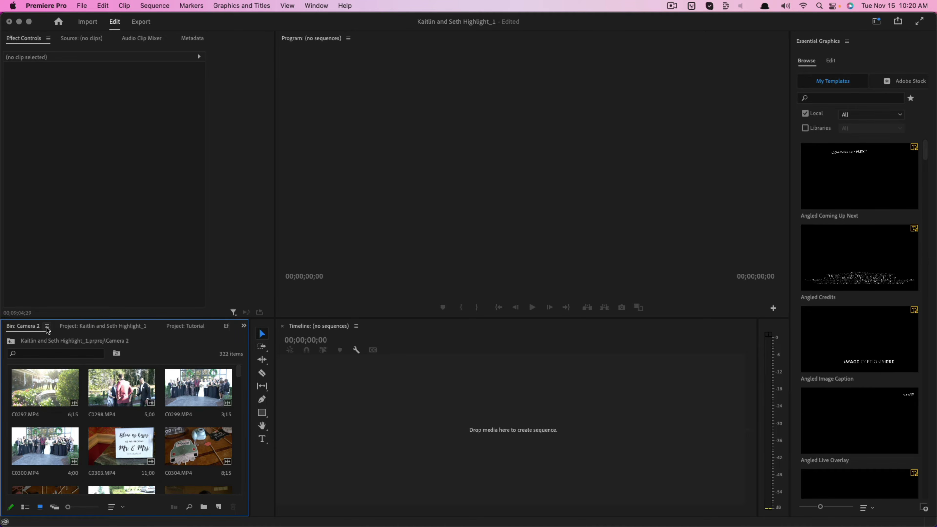
click(73, 327)
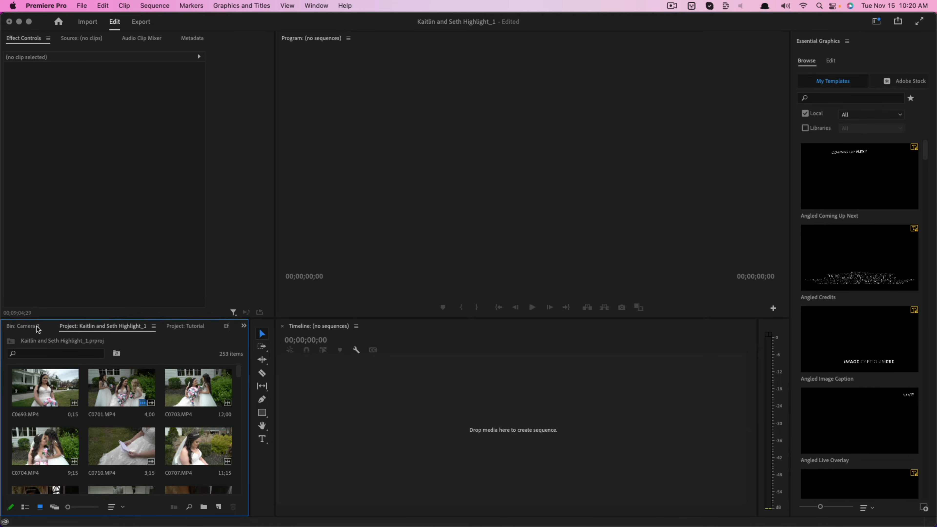
click(27, 327)
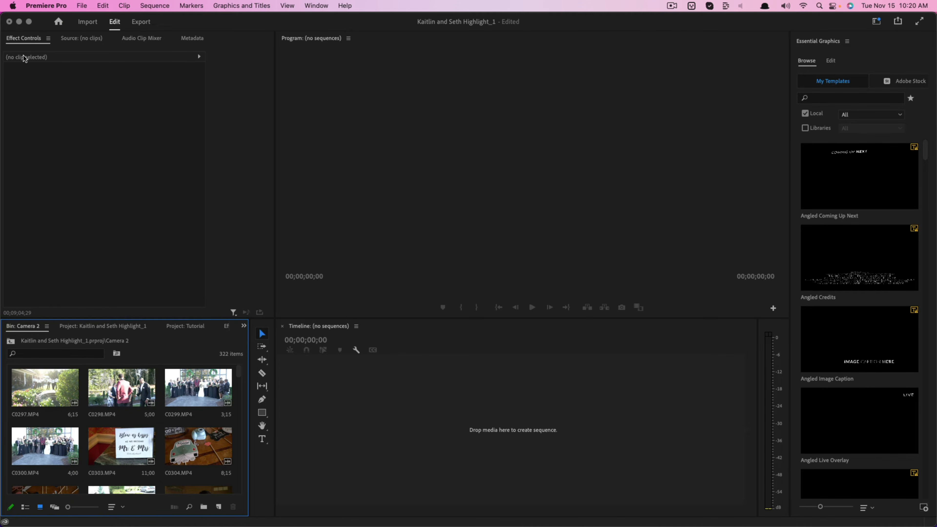
Move the Source monitor into the Essential Graphics panel group and bring Effect Controls to the front.
click(71, 38)
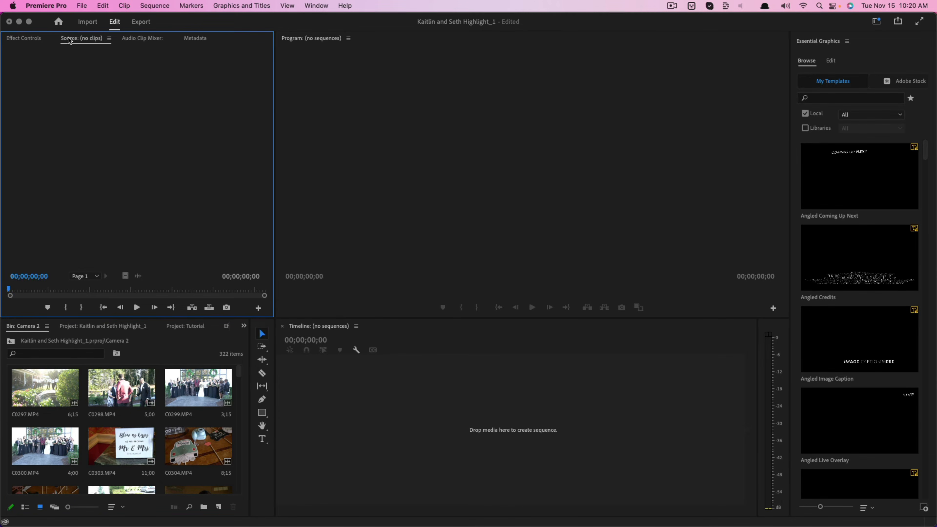
drag(80, 38, 856, 47)
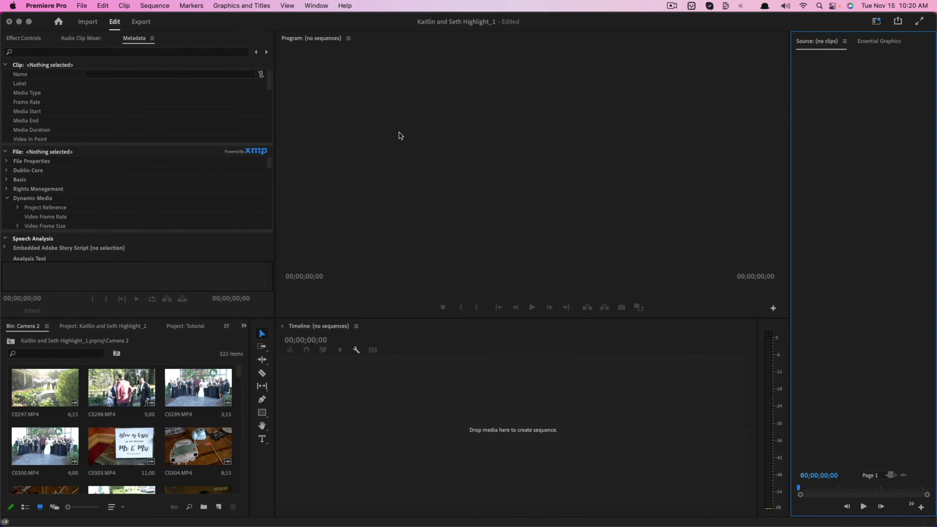
click(23, 41)
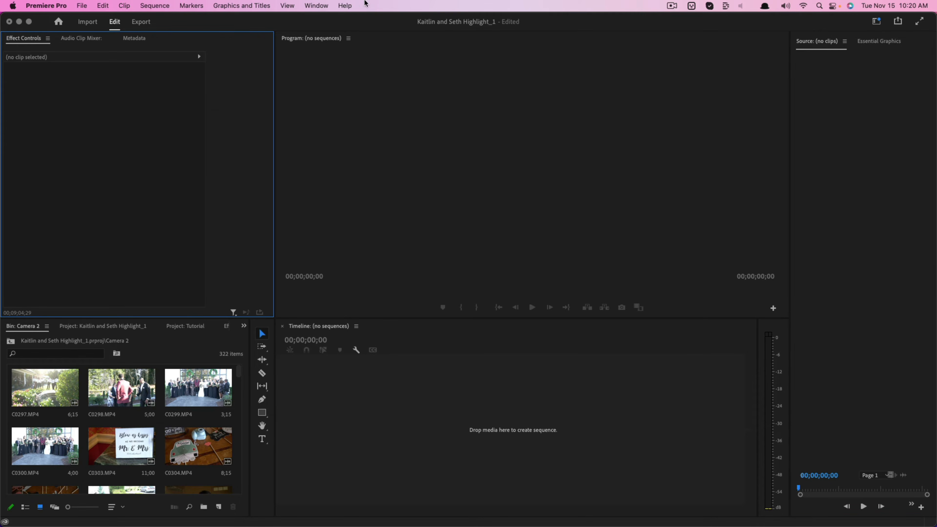
Switch to the Production workspace.
click(317, 6)
mouse_move(323, 20)
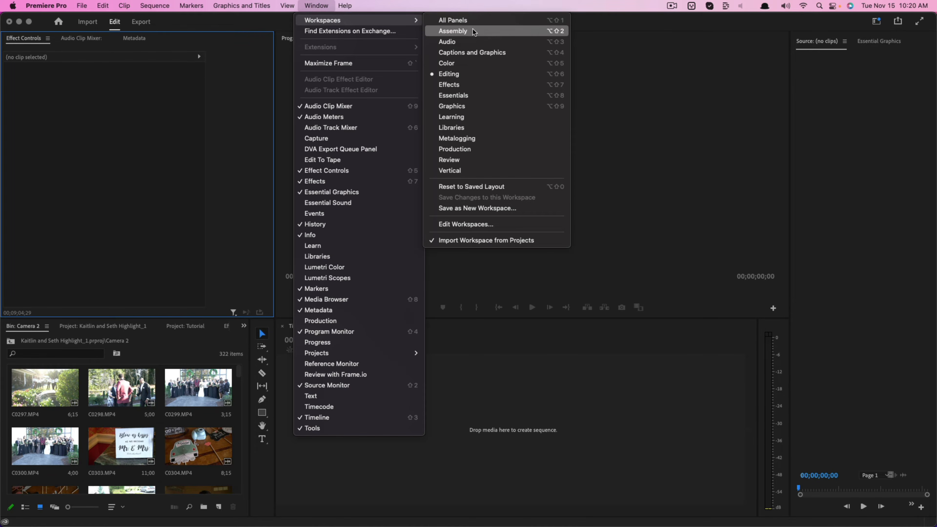
click(462, 150)
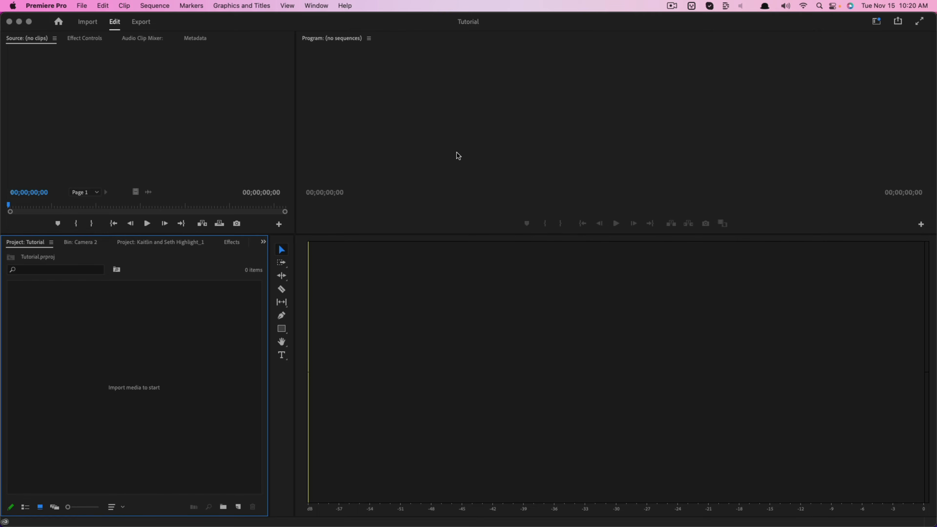
Return to the Editing workspace and dock the Source monitor ahead of Effect Controls in that panel group.
click(311, 7)
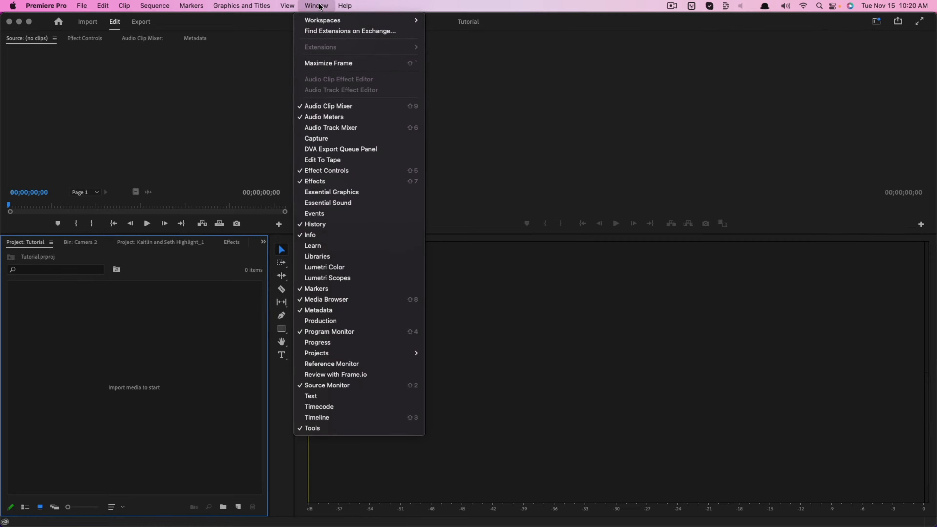
mouse_move(330, 22)
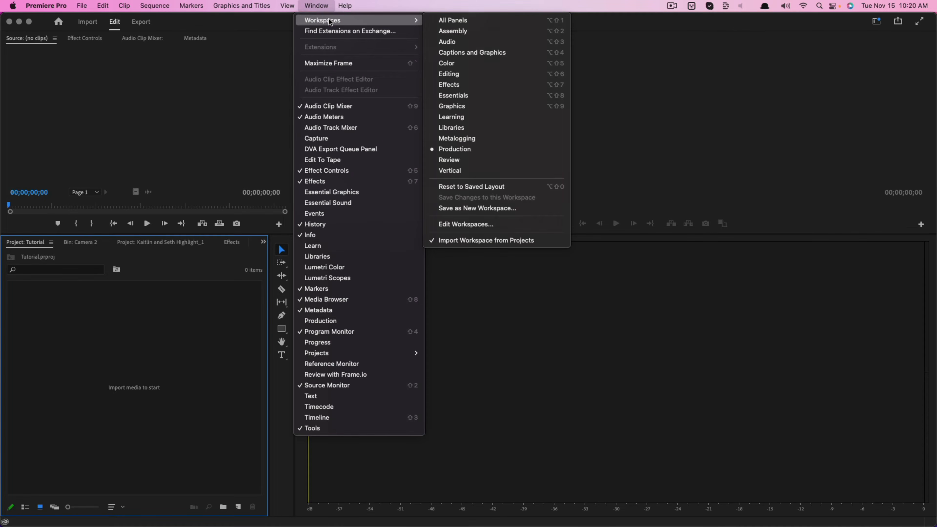
click(463, 74)
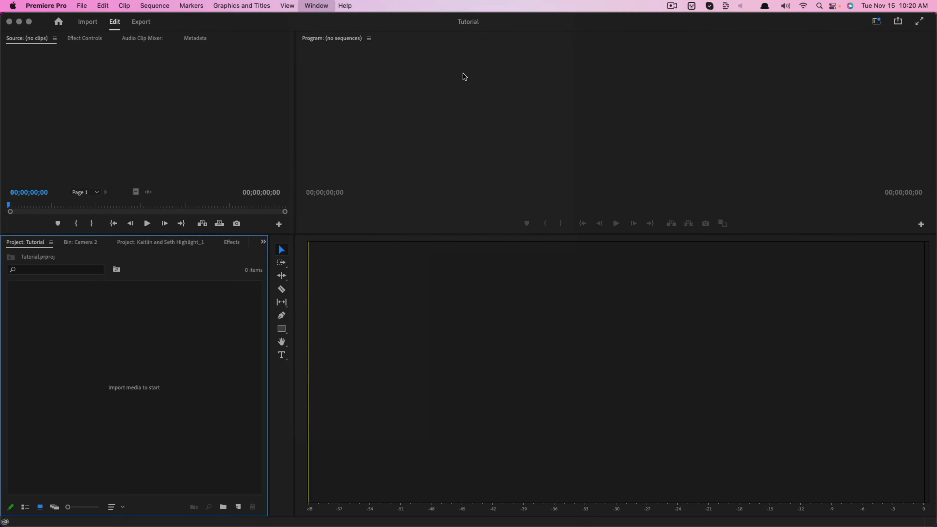
drag(816, 41, 21, 40)
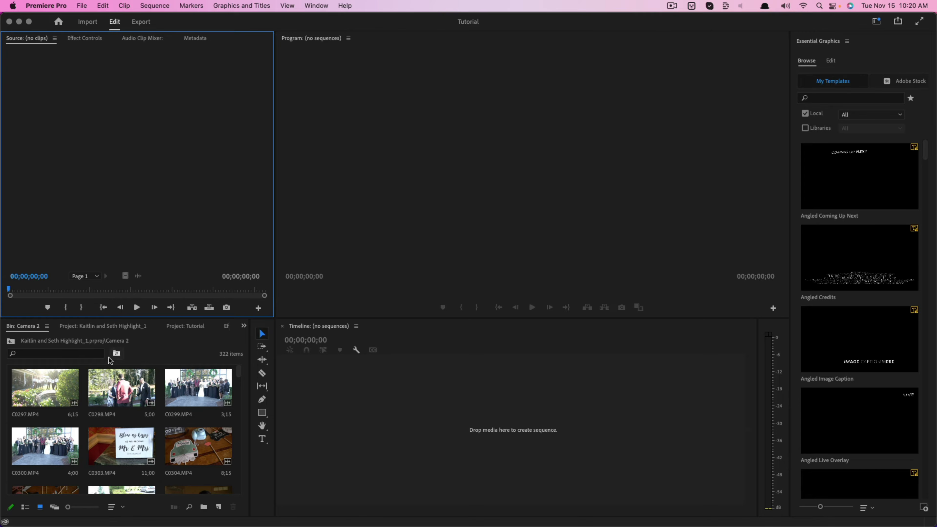
Look over the Camera 2 bin's panel options and clear all clips out of the bin.
click(47, 326)
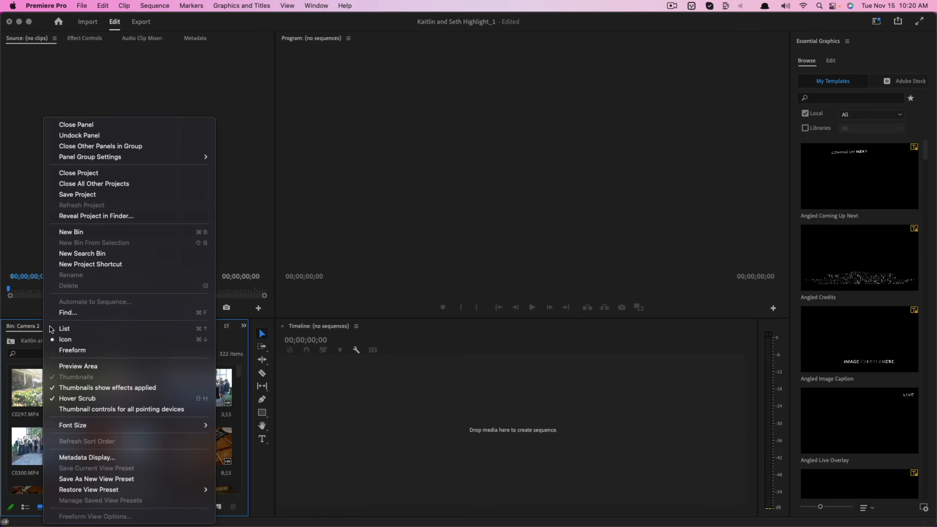
click(51, 329)
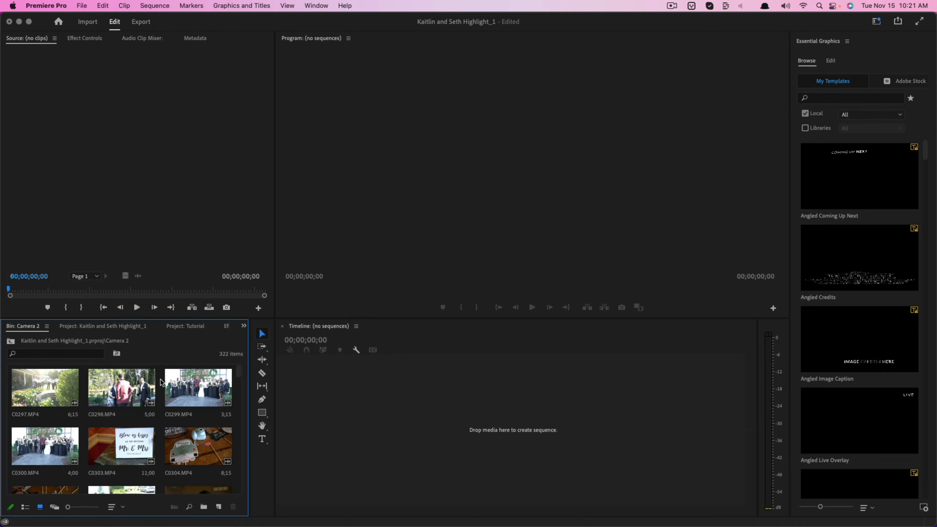
key(super+z)
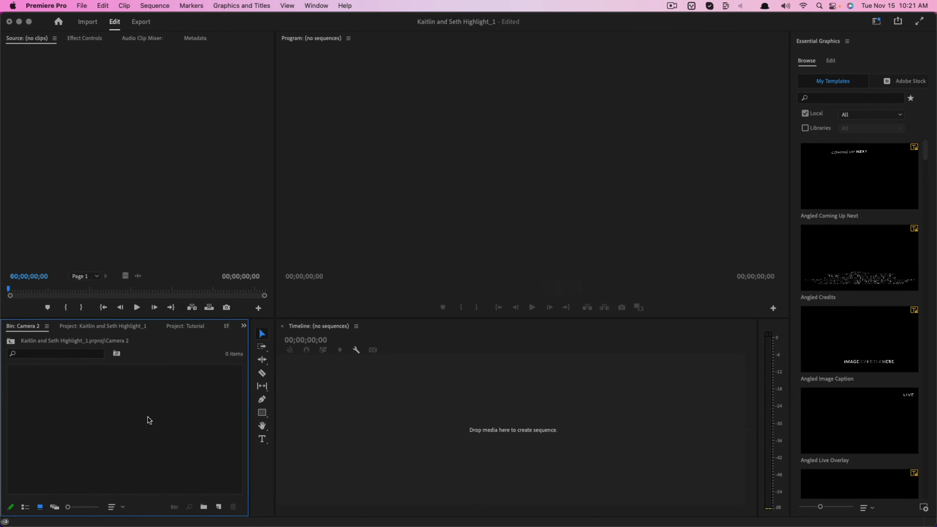
Import the Audition 2023 tutorial MP4 from its folder in Completed Videos into the Camera 2 bin.
click(81, 5)
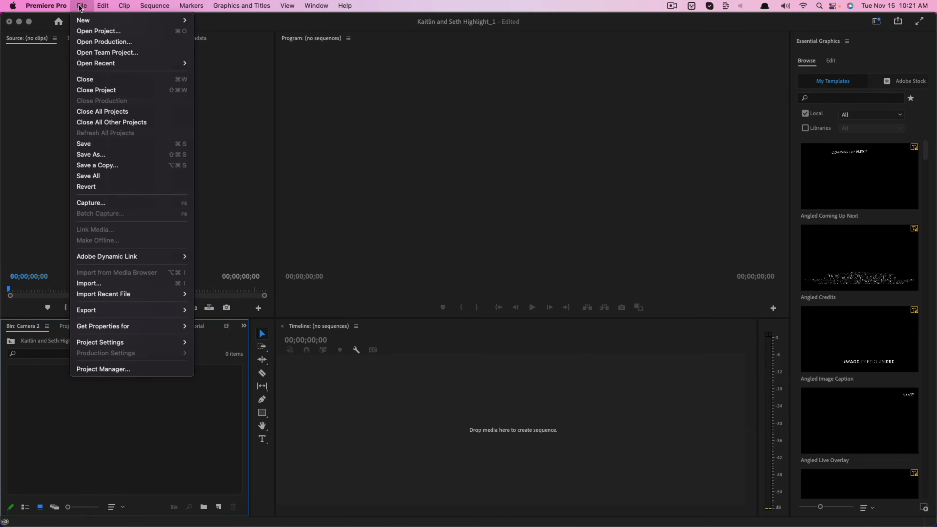
click(106, 286)
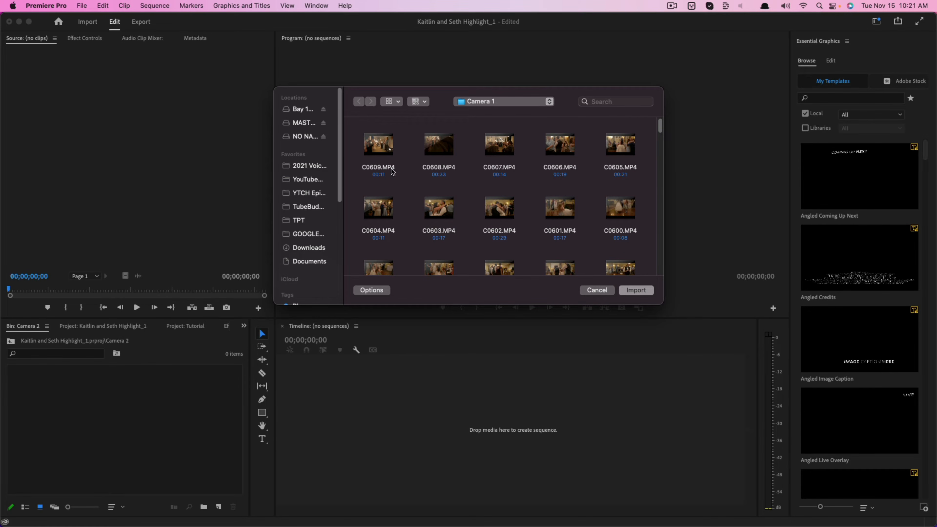
click(309, 180)
double_click(378, 151)
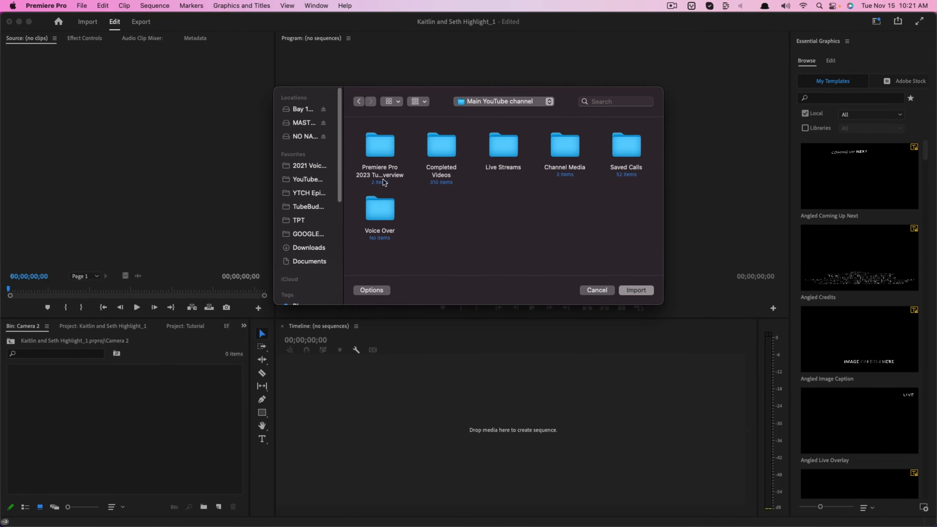
double_click(440, 155)
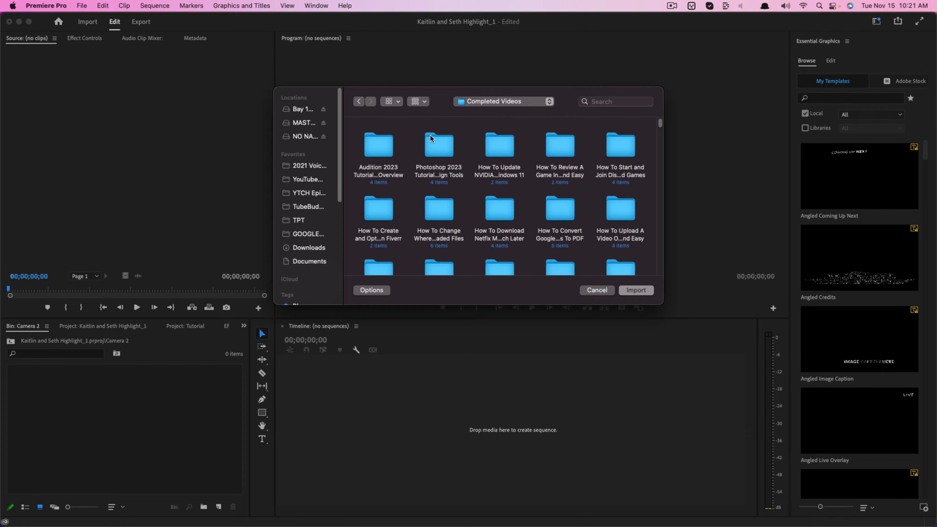
double_click(379, 144)
click(380, 177)
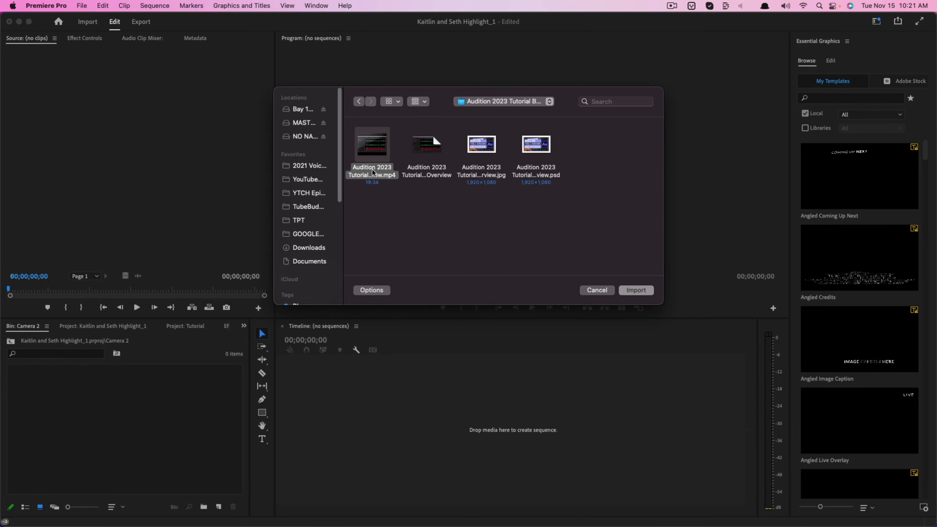
click(641, 292)
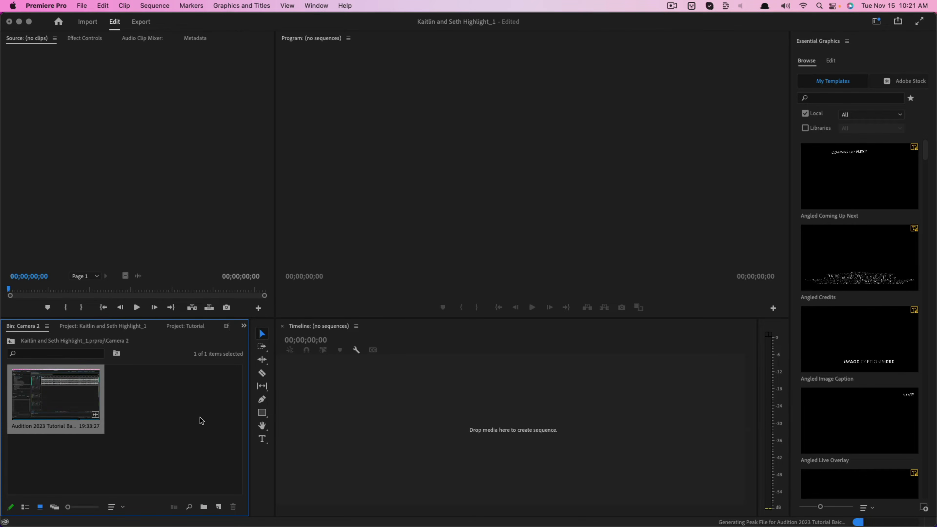
Make the Camera 2 bin panel taller and deselect the imported clip.
click(70, 325)
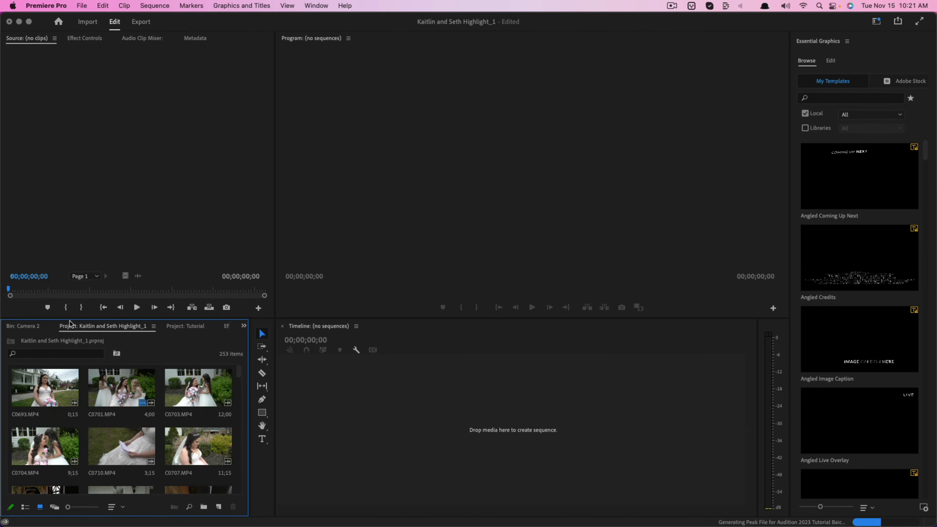
click(29, 326)
drag(46, 318, 60, 233)
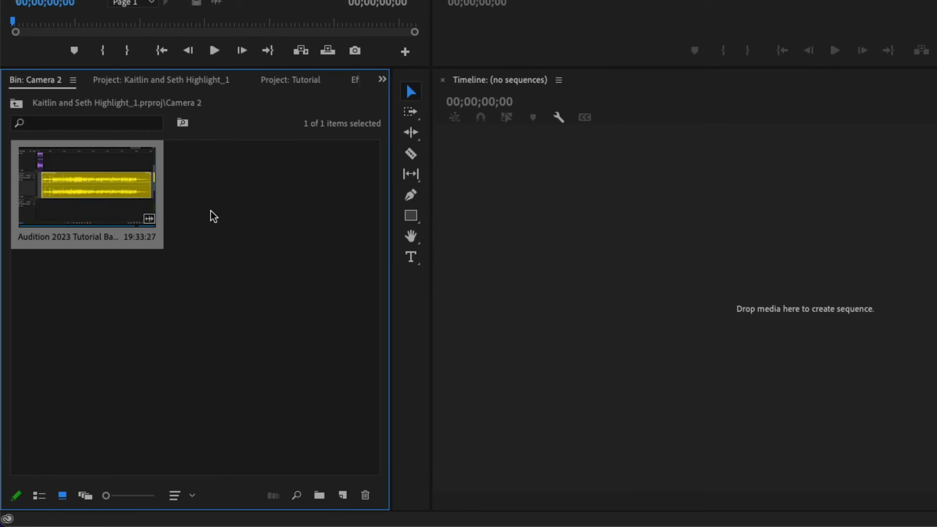
click(215, 223)
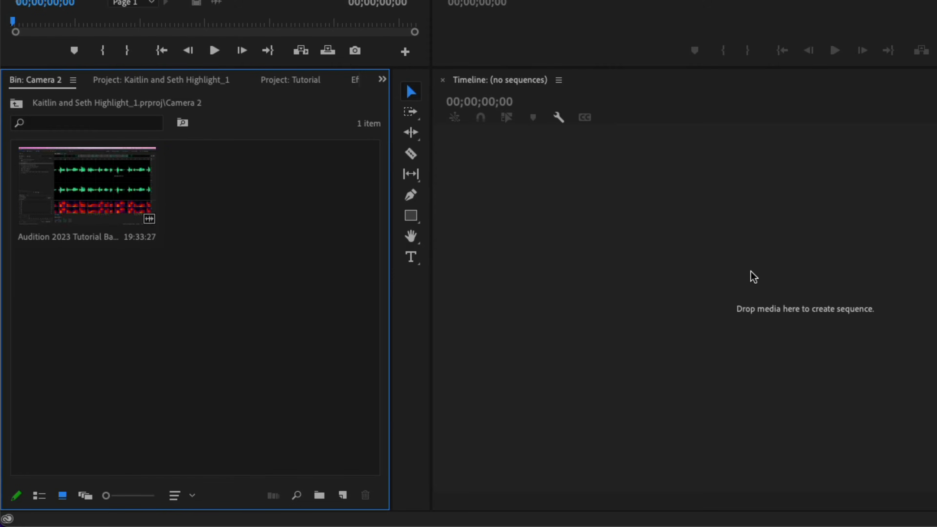
Open the imported Audition clip in an enlarged Source monitor and zoom in on its time ruler.
double_click(118, 176)
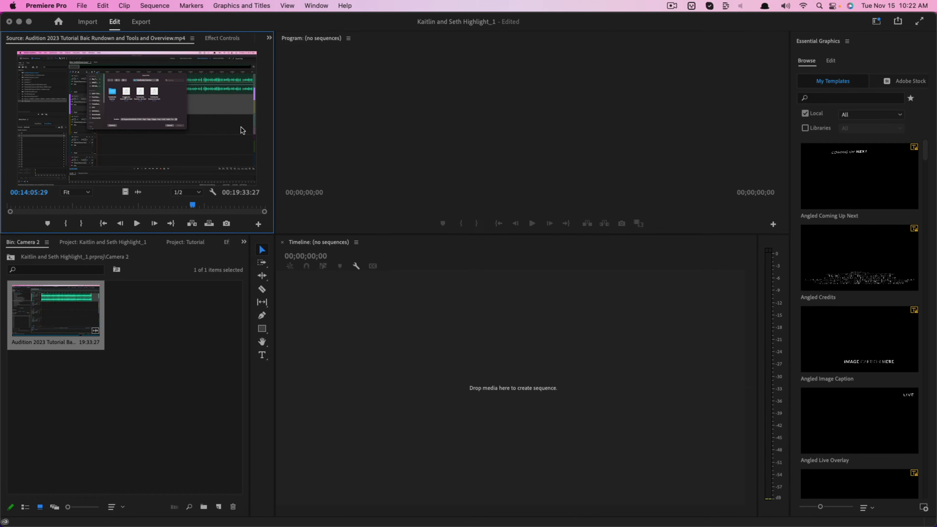
drag(136, 235, 136, 315)
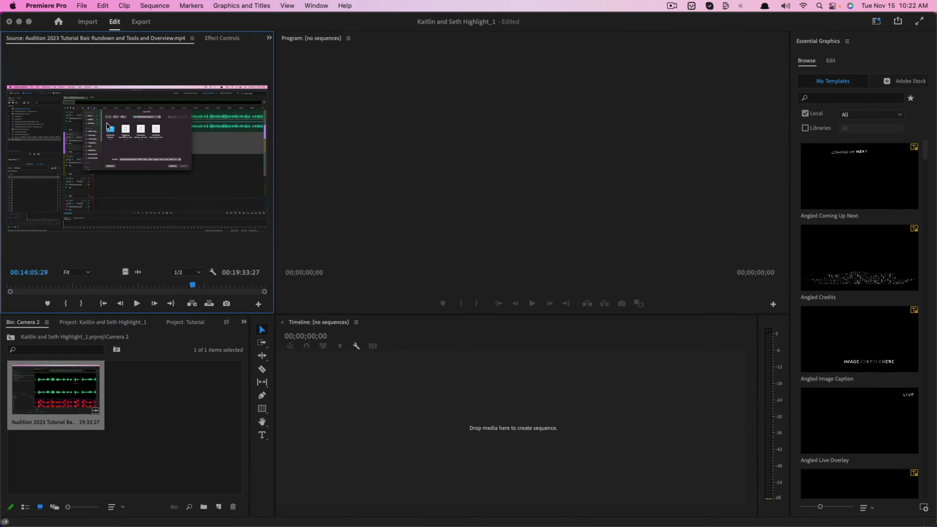
drag(10, 292, 58, 297)
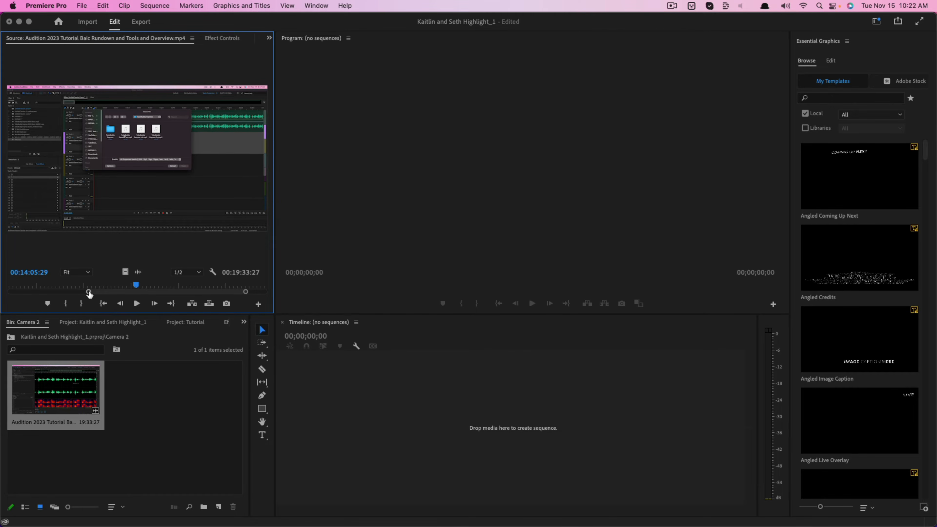
Create a sequence from only the video of the Audition clip, and undo the clip's placement on the timeline.
drag(89, 292, 38, 293)
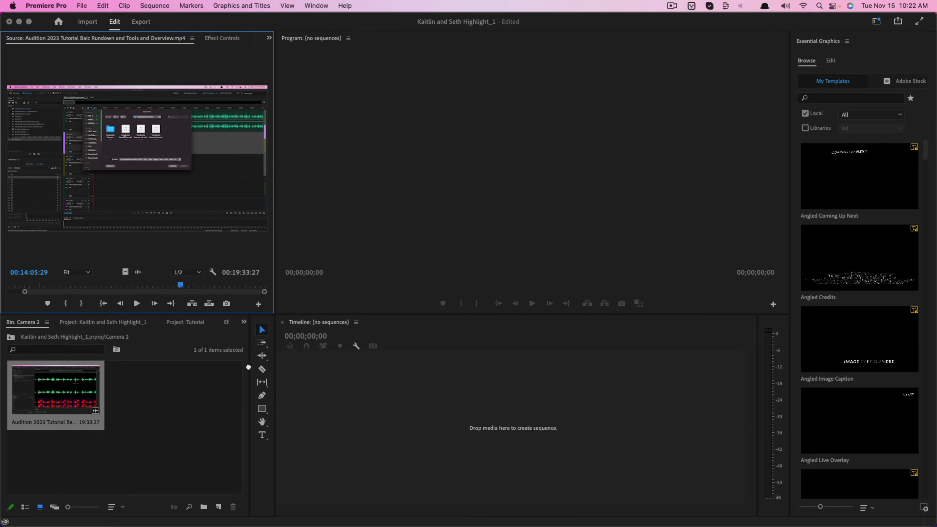
drag(467, 427, 467, 429)
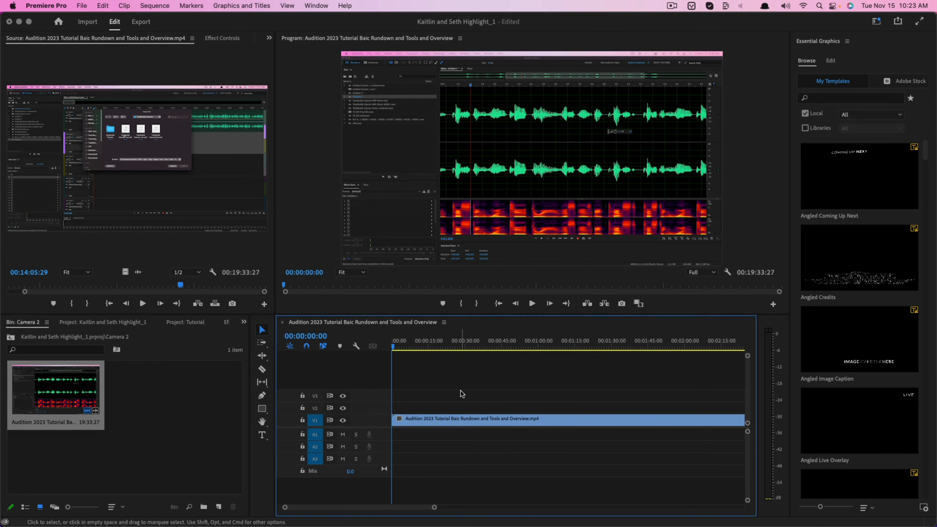
key(super+z)
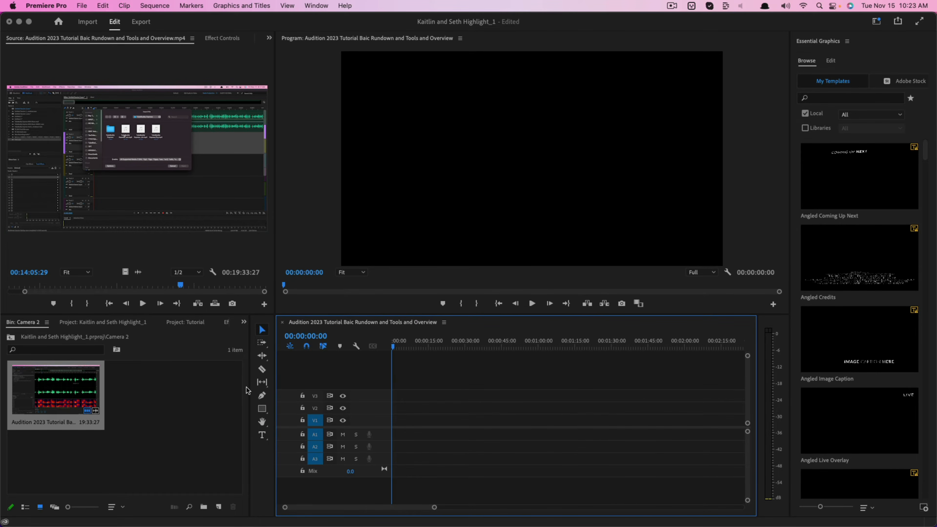
Place the Audition clip with its audio at the start of tracks V1 and A1, and widen the Timeline and Program monitor.
drag(249, 391, 191, 386)
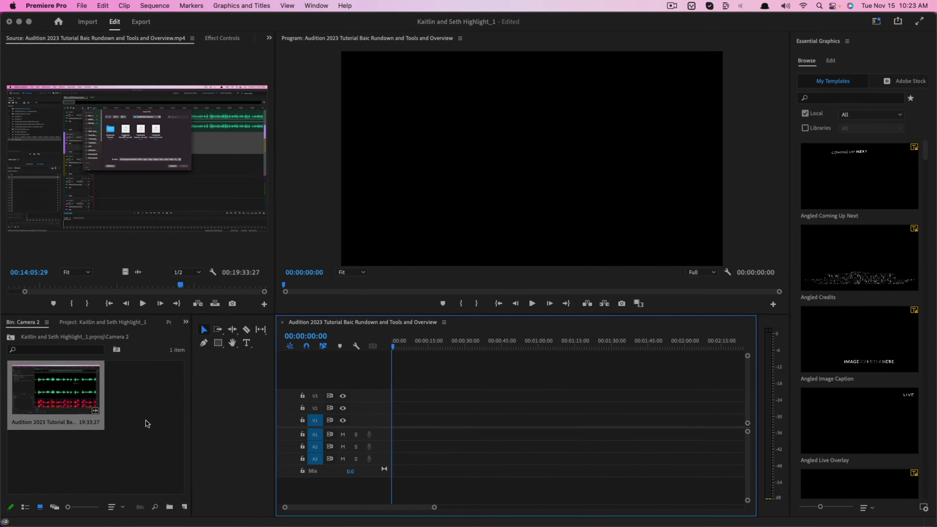
drag(92, 395, 396, 423)
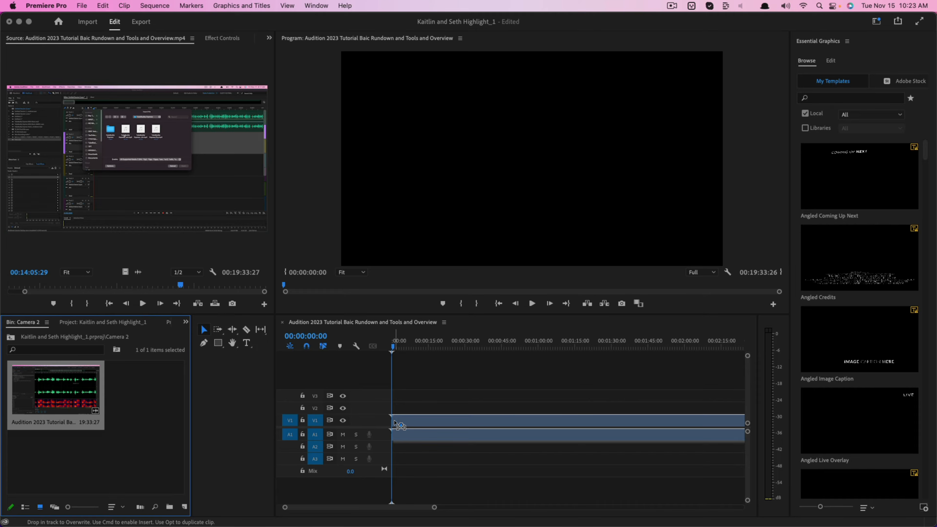
mouse_move(400, 426)
mouse_down()
mouse_move(176, 409)
mouse_move(394, 410)
mouse_move(395, 430)
mouse_up()
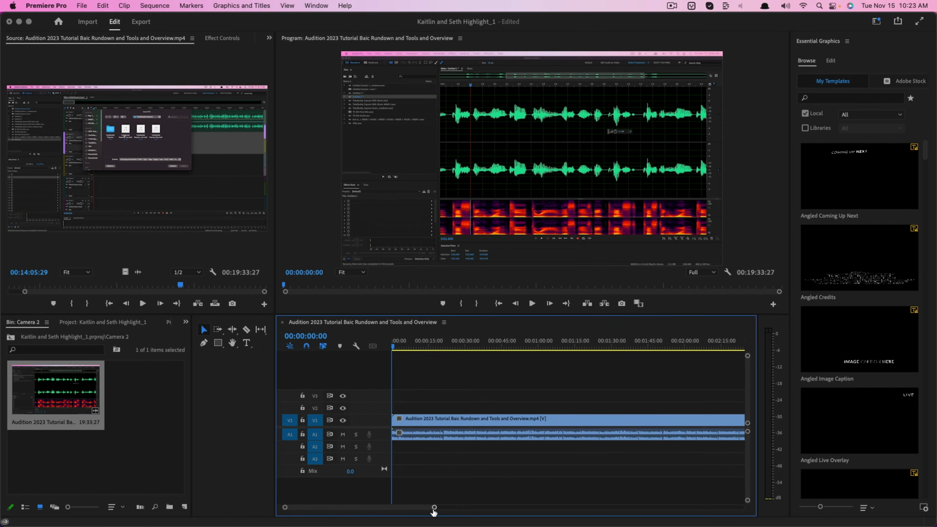
drag(275, 387, 206, 386)
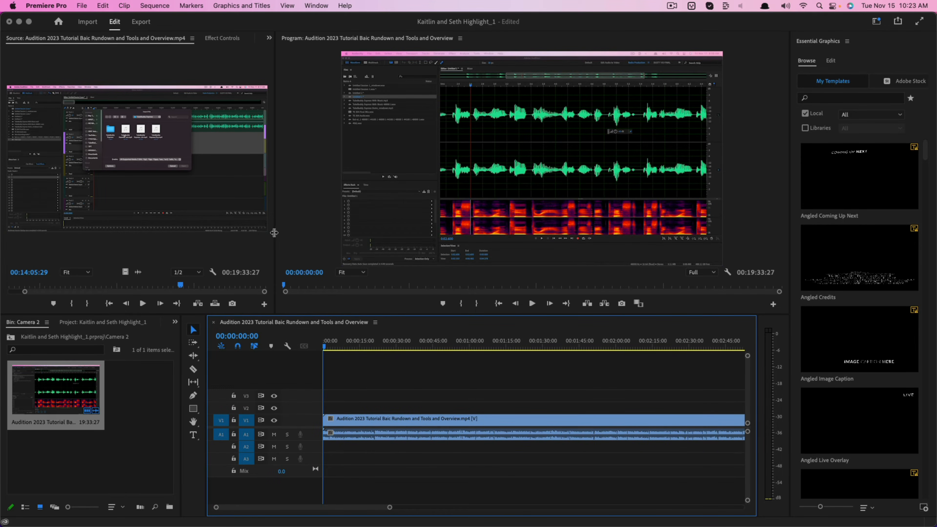
drag(274, 233, 208, 238)
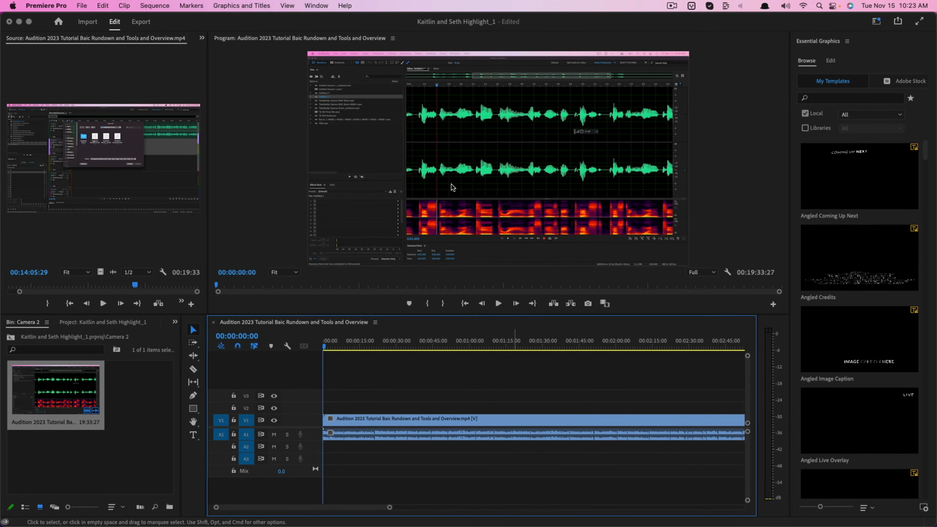
Mute audio track A1 and play the sequence briefly from its start and from about 44 seconds.
click(274, 435)
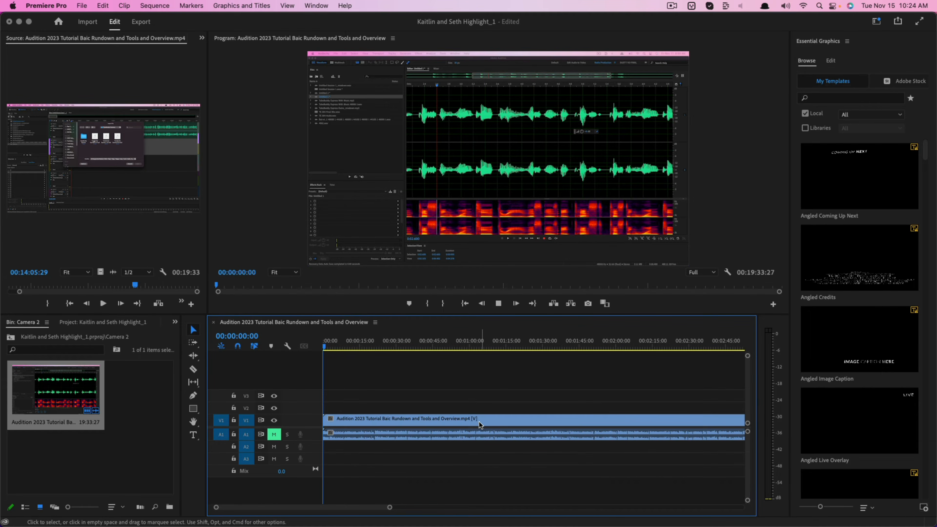
key(space)
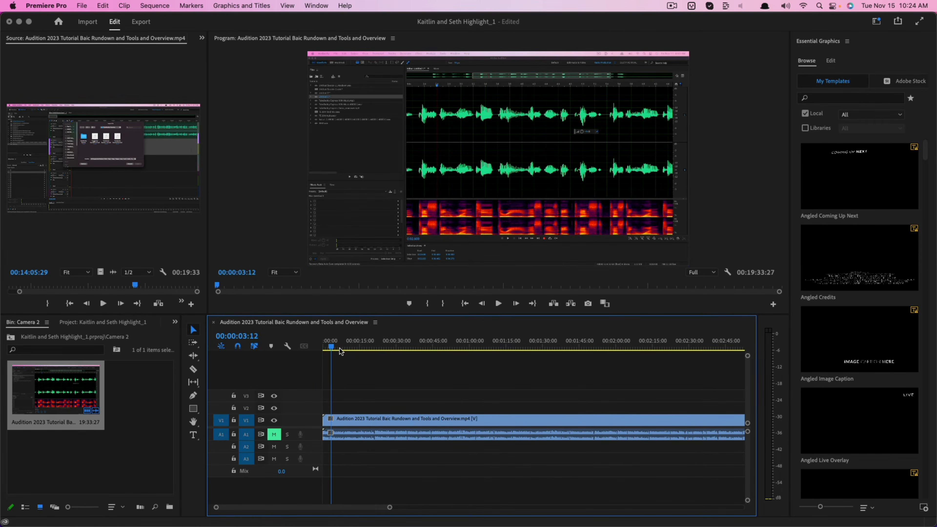
drag(386, 346, 431, 350)
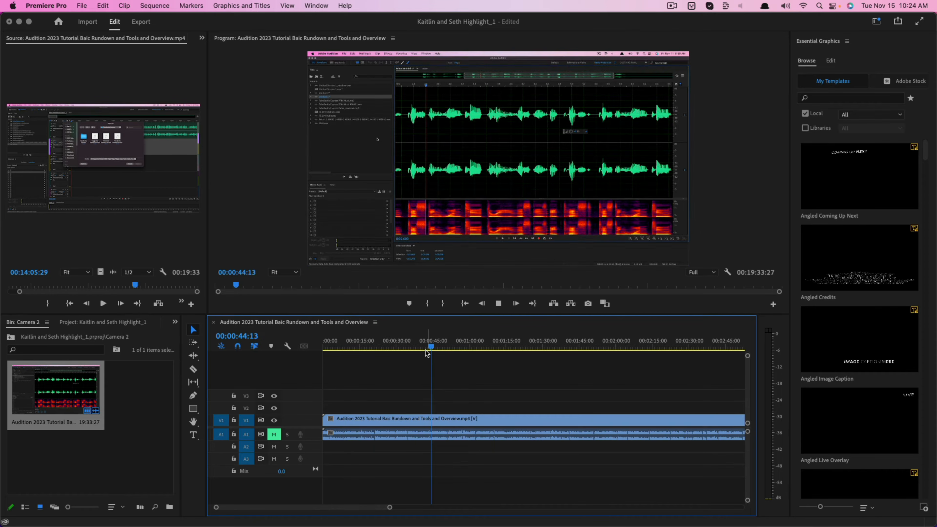
key(space)
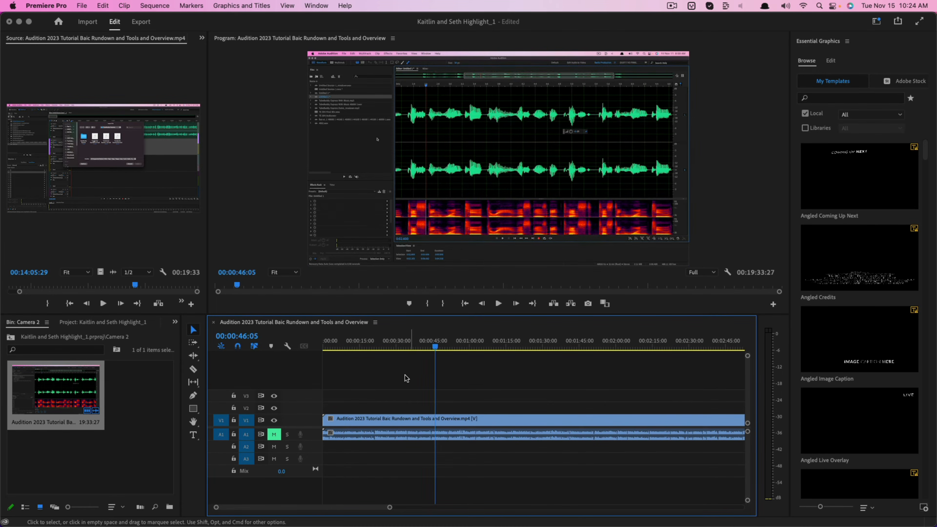
Unlink the timeline clip's video from its audio and select only the video part.
click(358, 433)
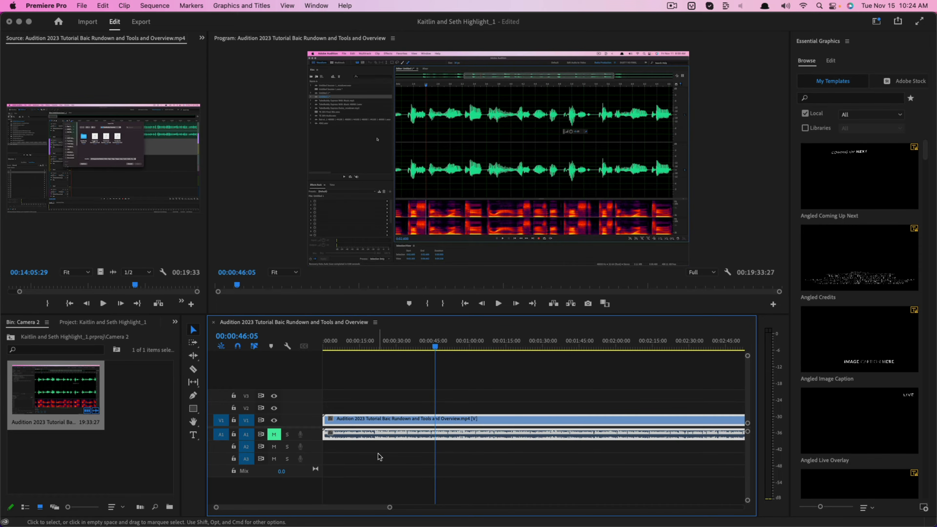
right_click(358, 420)
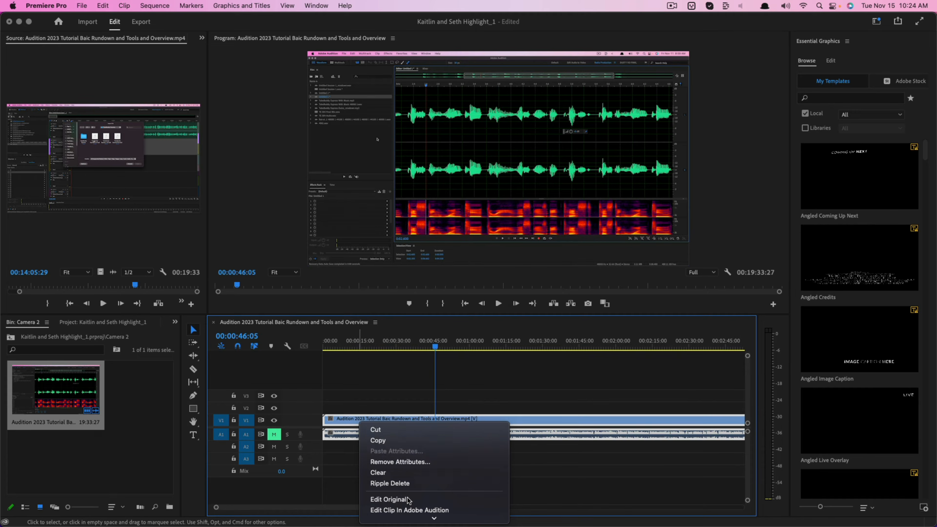
mouse_move(410, 516)
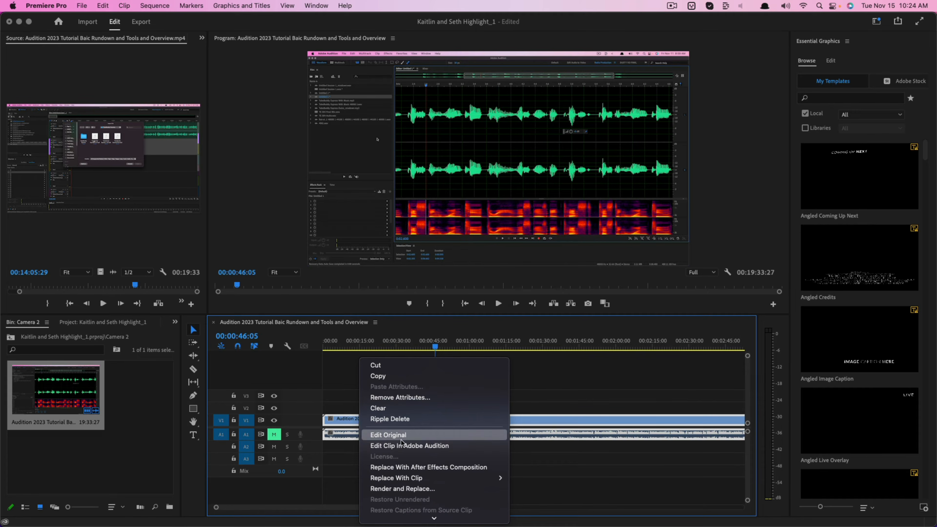
scroll(393, 441, down, 4)
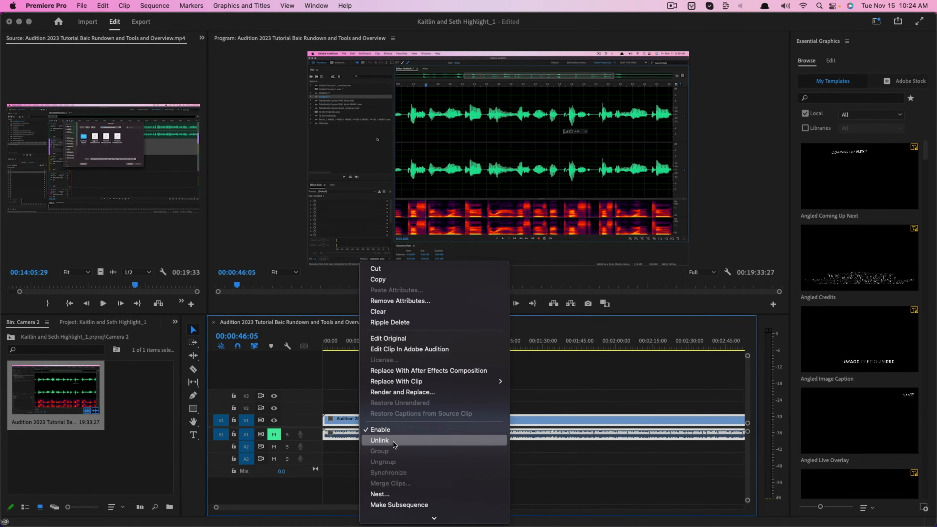
click(392, 443)
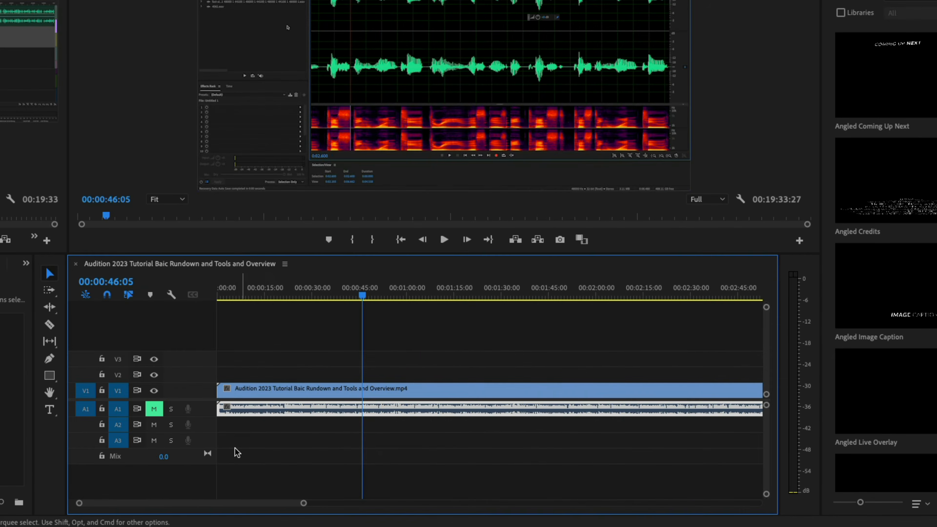
click(257, 388)
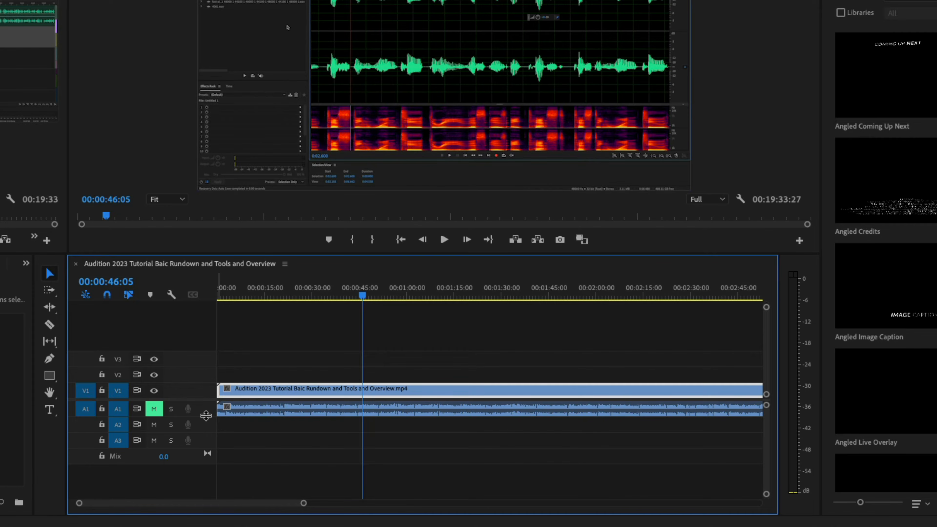
Make tracks A1 and V1 taller, and zoom the timeline out to show the entire clip.
drag(206, 415, 202, 432)
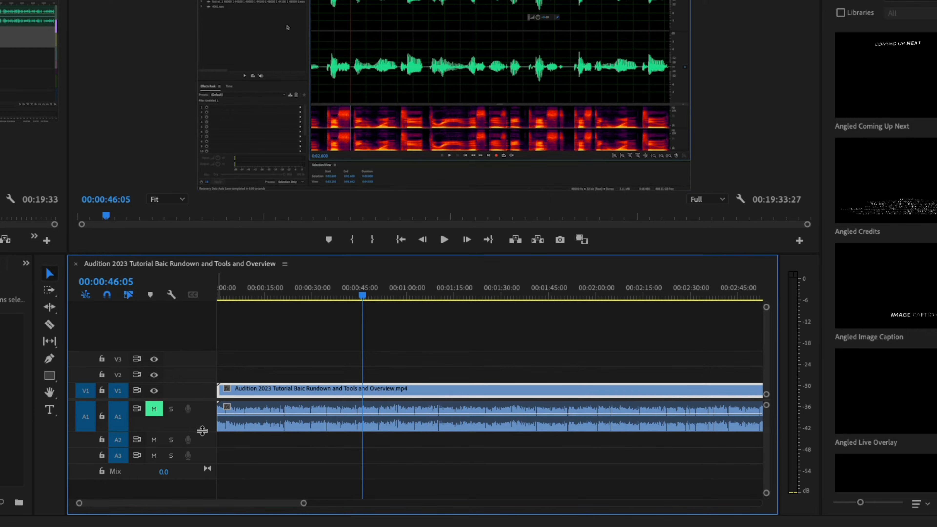
drag(200, 383, 202, 363)
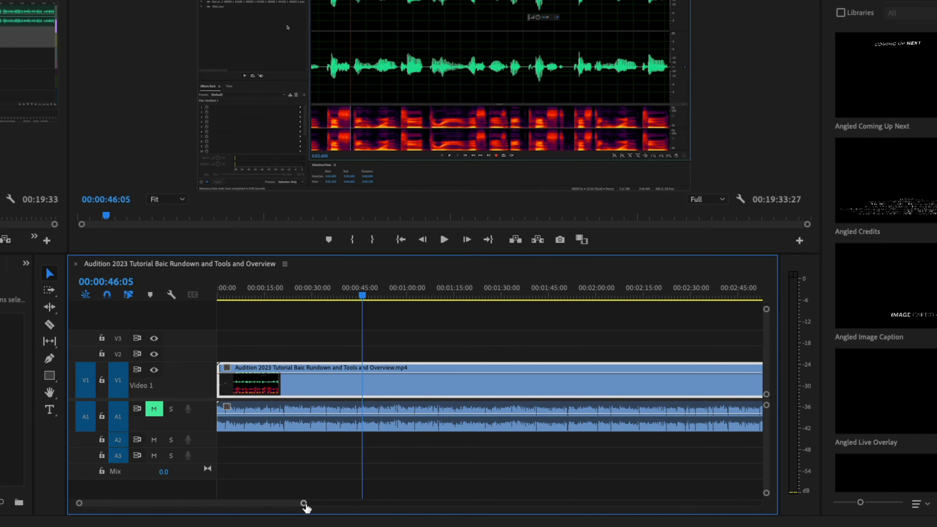
drag(267, 503, 240, 503)
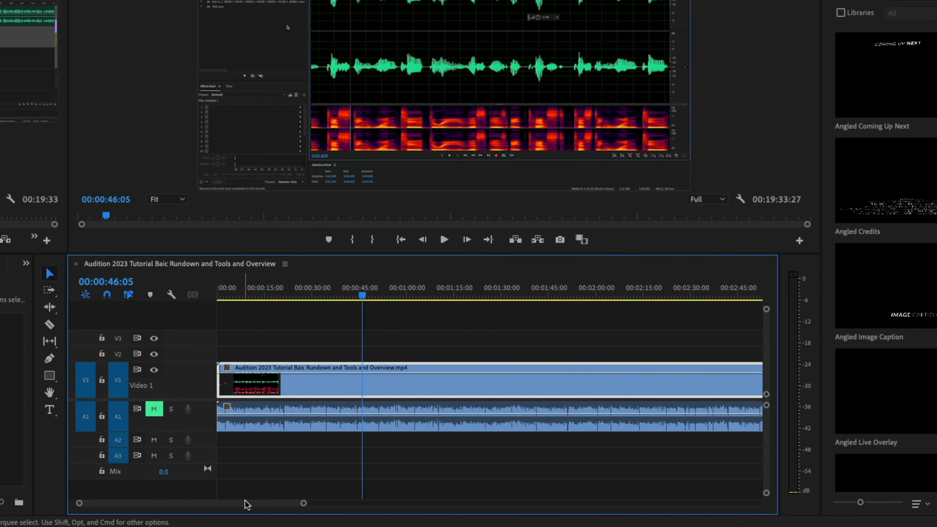
drag(304, 504, 236, 505)
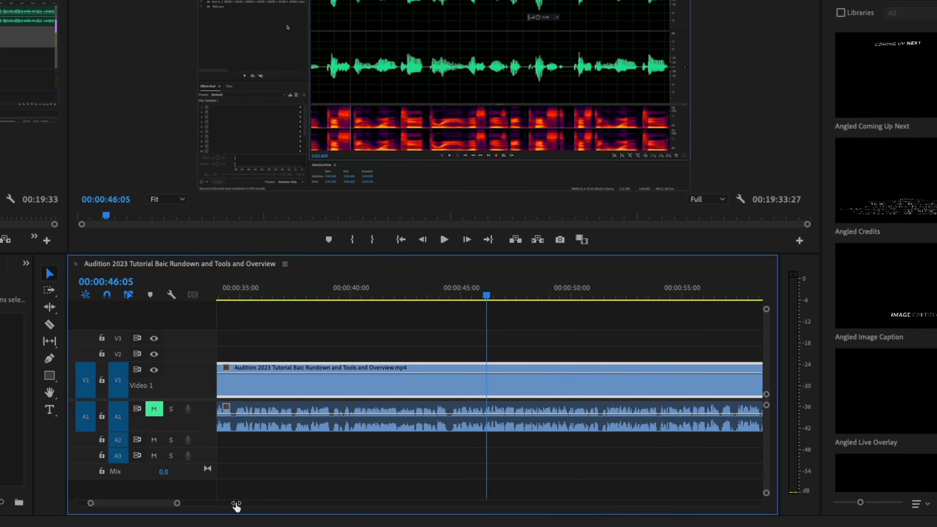
drag(235, 504, 768, 511)
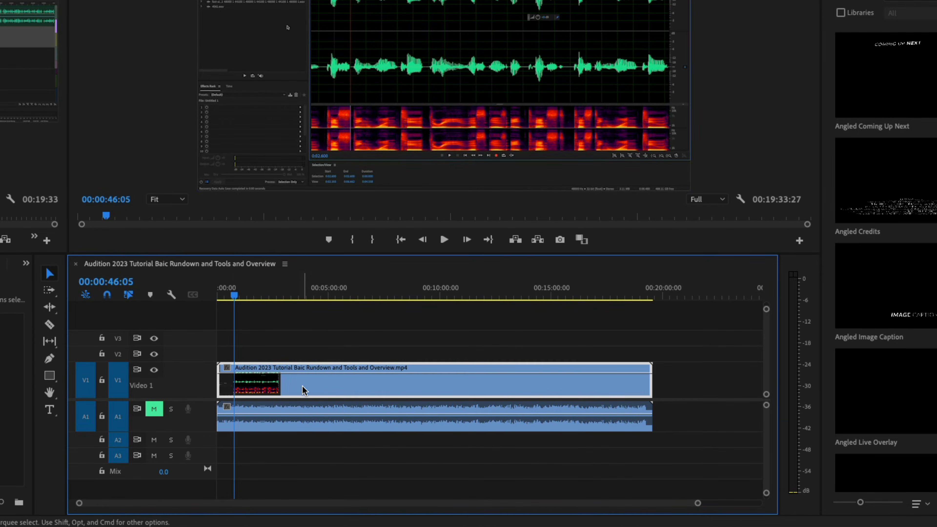
mouse_move(307, 390)
mouse_down()
mouse_move(397, 389)
mouse_move(304, 390)
mouse_move(311, 377)
mouse_move(318, 389)
mouse_move(302, 391)
mouse_up()
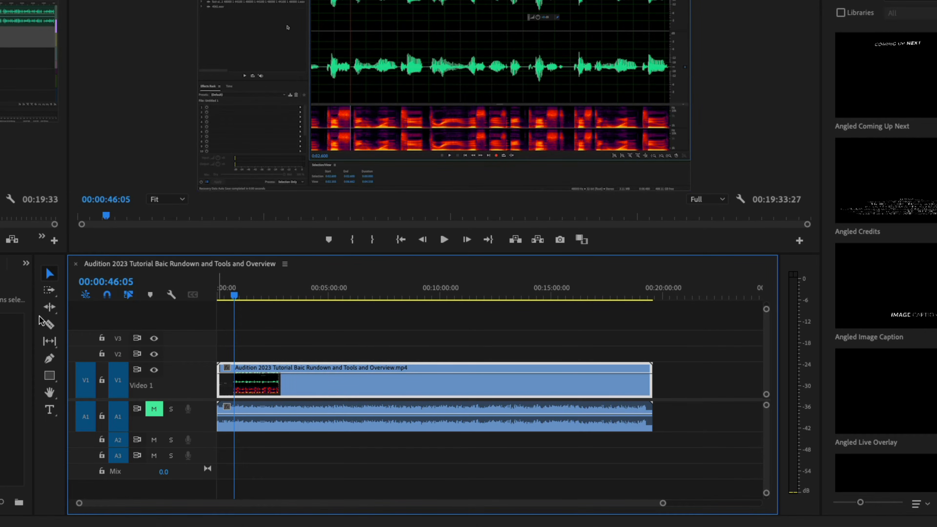
Cut the V1 clip with the Razor tool at about 0:59, 1:32 and 2:18, and select the second segment with the Selection tool.
click(51, 291)
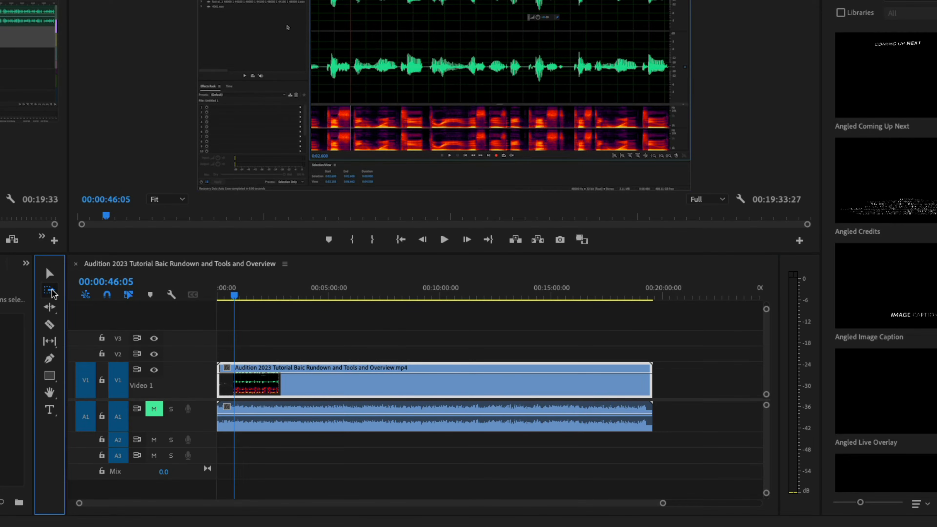
click(50, 325)
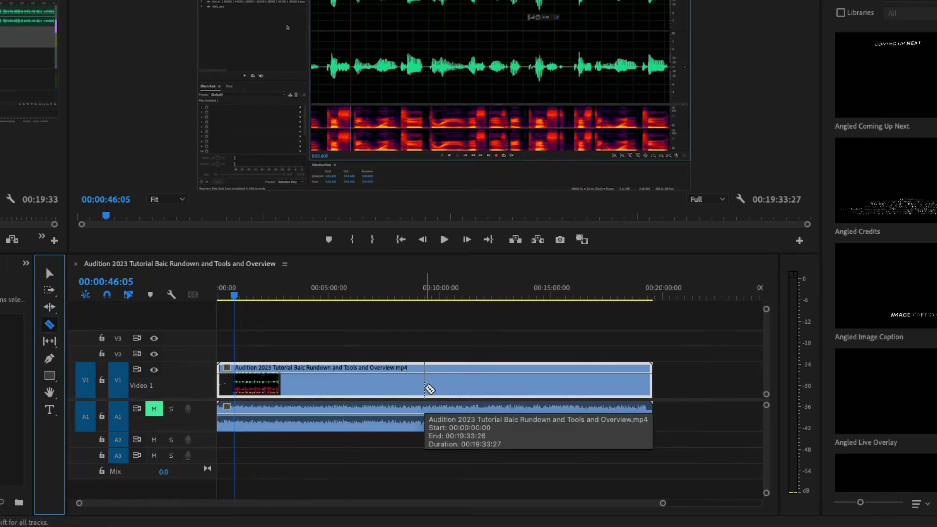
drag(663, 503, 504, 505)
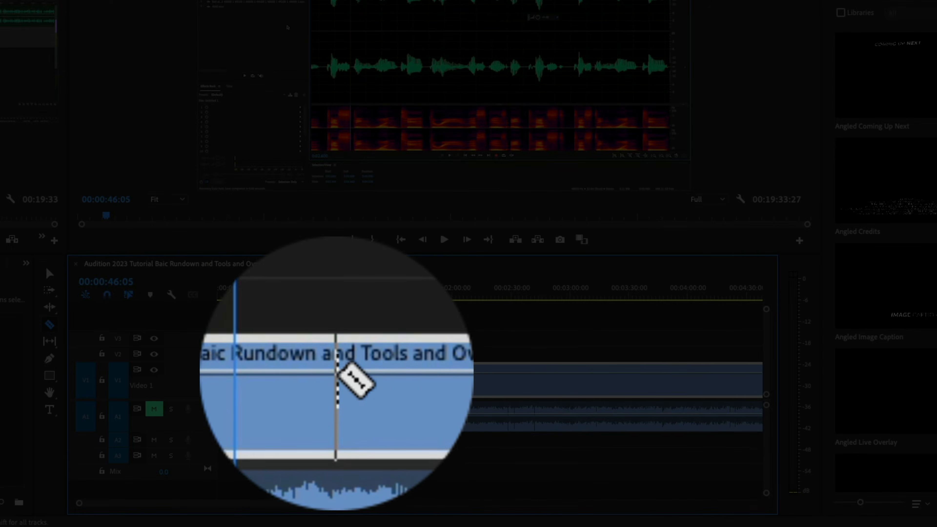
click(332, 382)
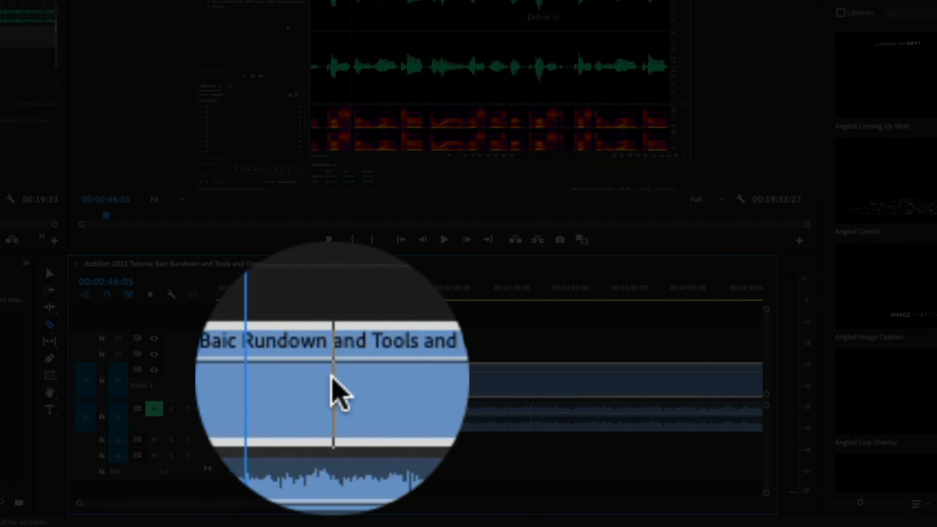
click(398, 382)
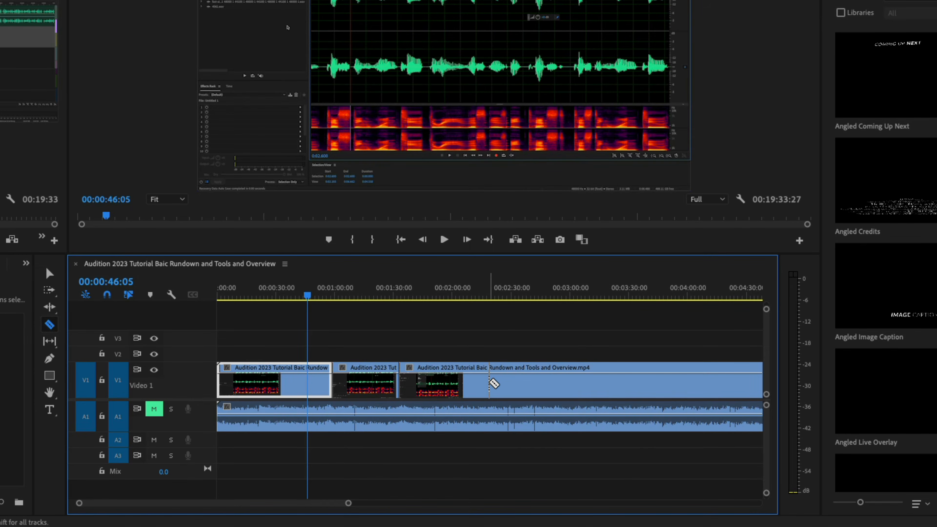
click(489, 383)
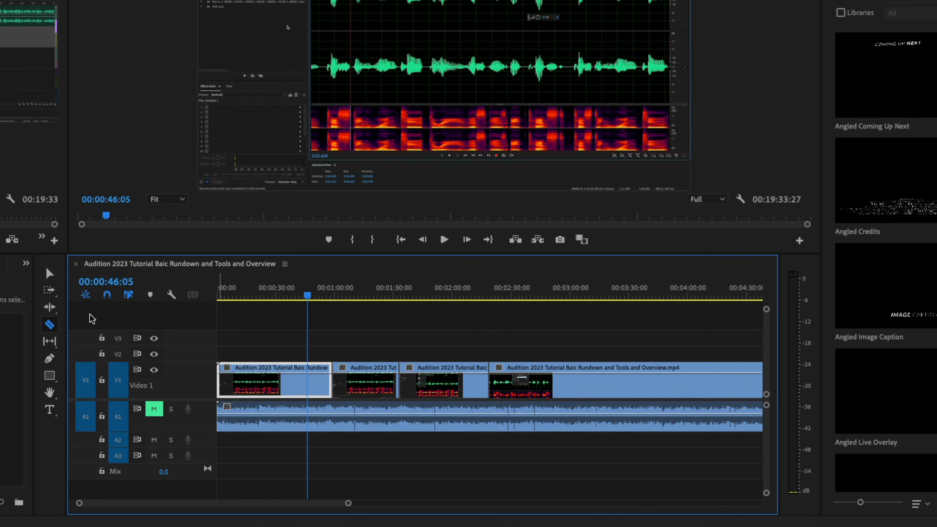
click(50, 274)
drag(357, 383, 338, 368)
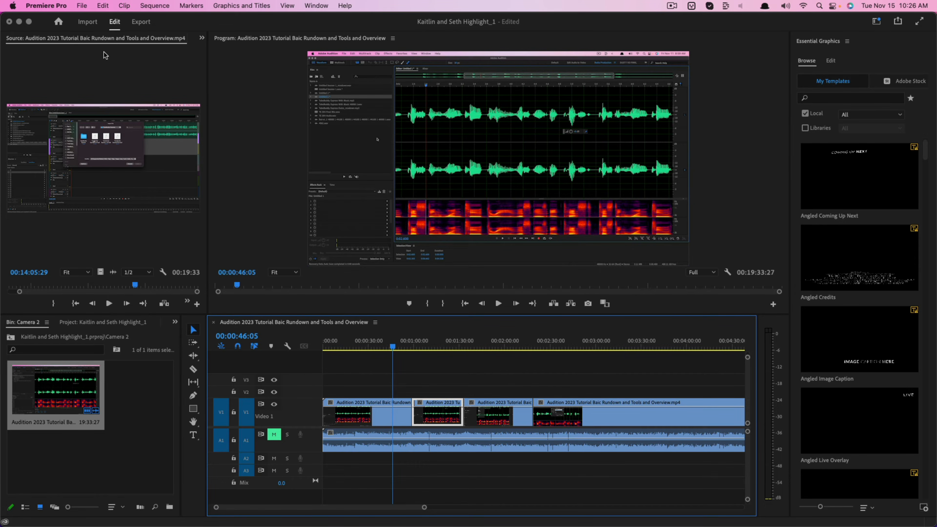
Review the application keyboard shortcuts list and the key assigned to the Ripple Edit Tool, leaving the settings unsaved.
click(48, 6)
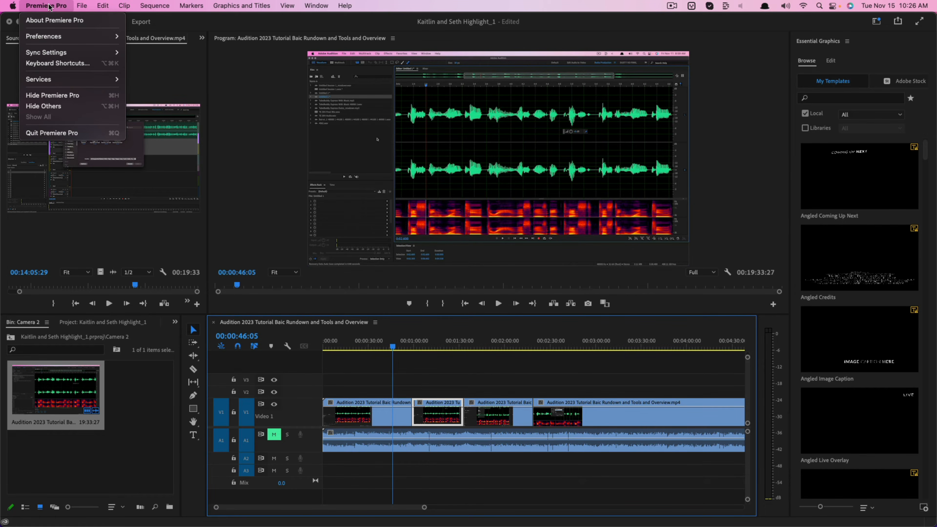
click(57, 63)
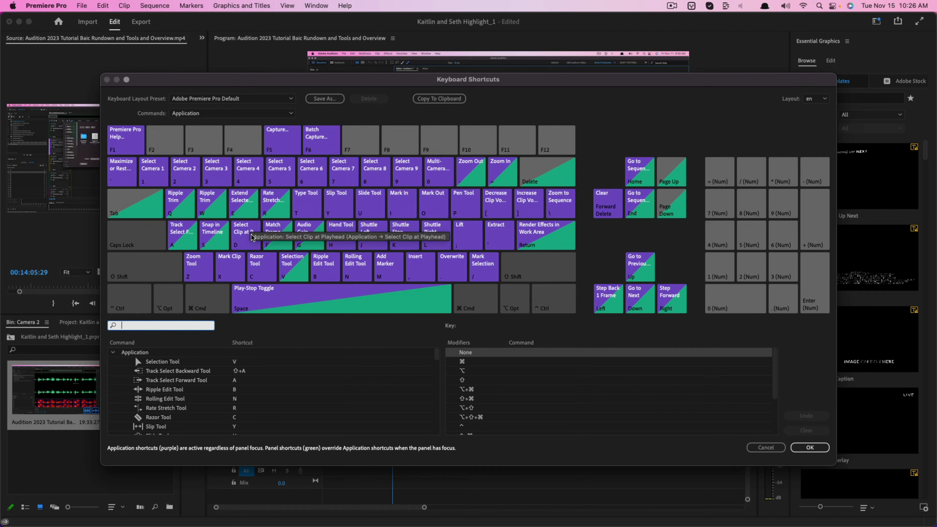
scroll(161, 391, down, 1)
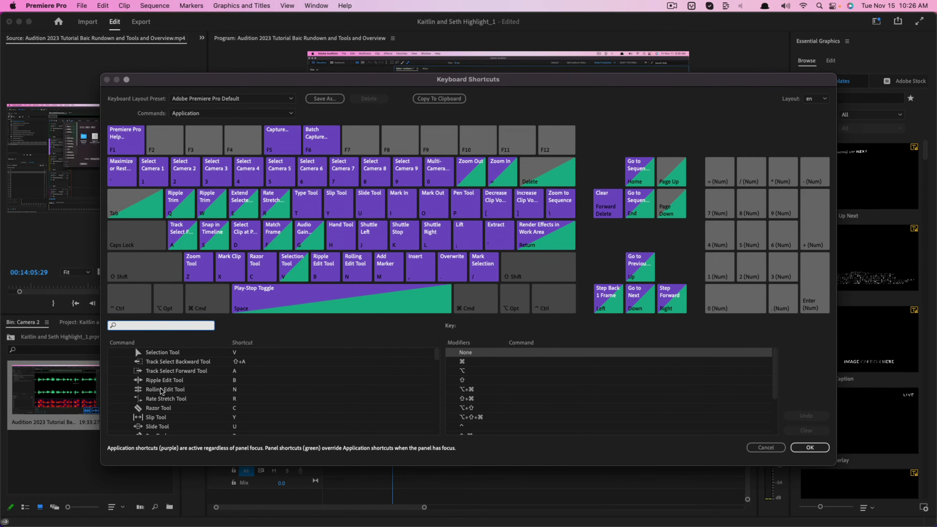
click(235, 381)
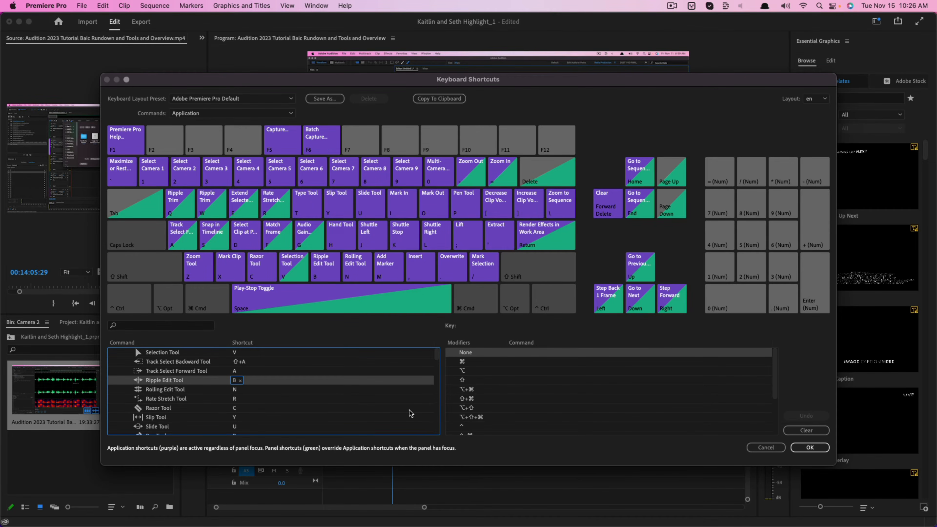
click(765, 447)
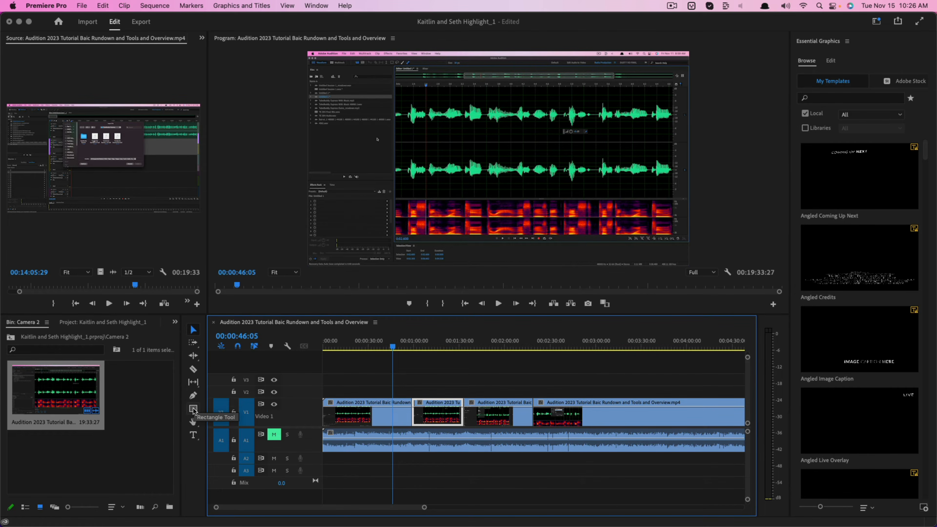
Pan the timeline forward with the Hand tool, and pan it back to the start of the sequence.
click(193, 422)
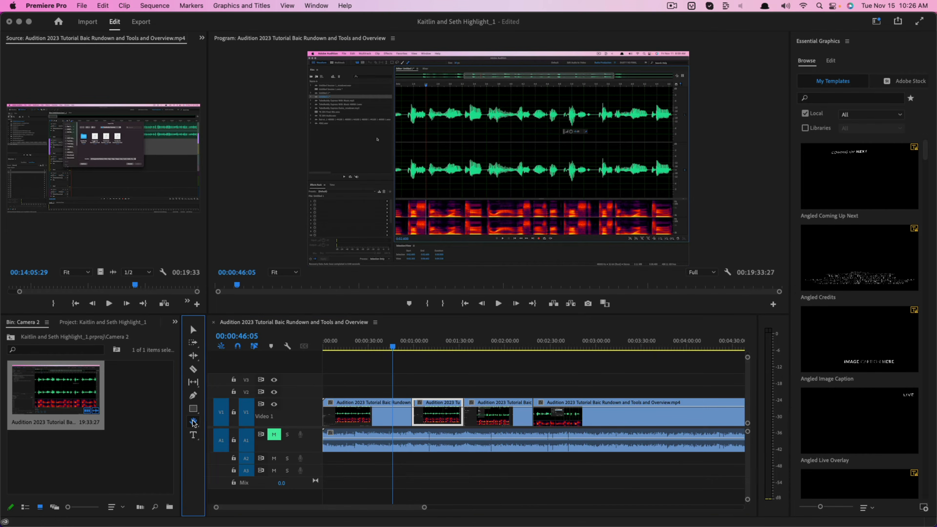
drag(484, 390, 396, 395)
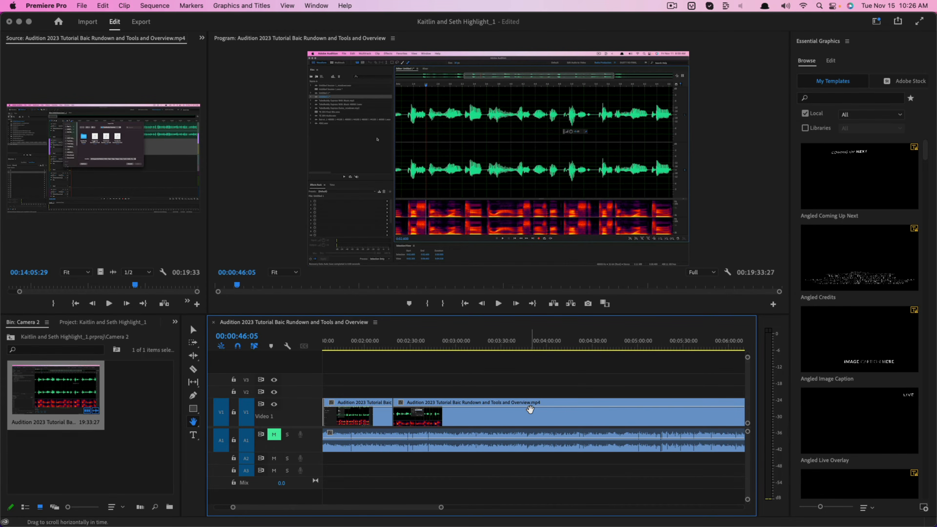
click(193, 330)
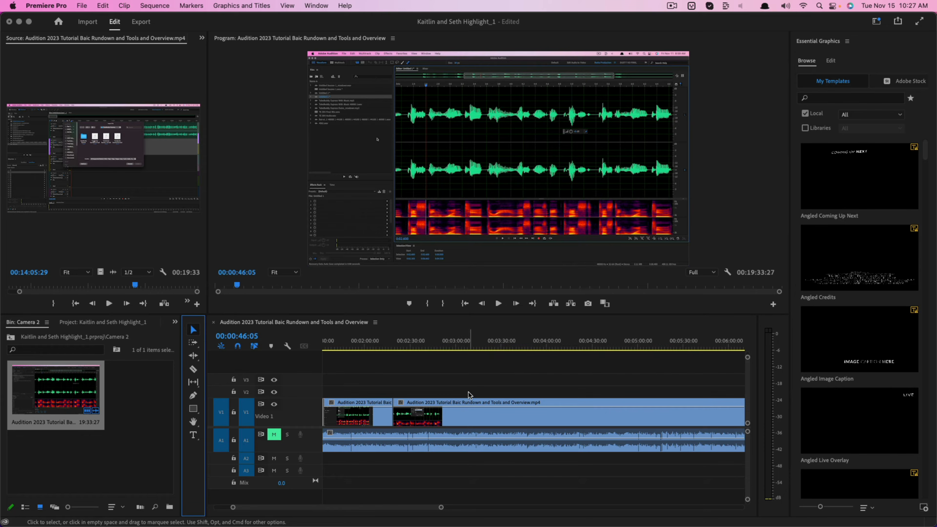
key(h)
drag(531, 392, 674, 396)
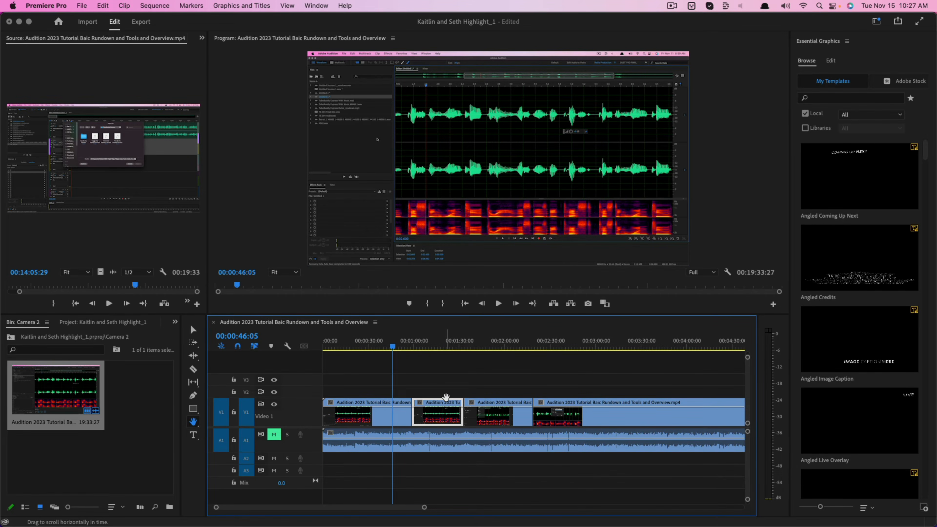
Switch from the Hand tool to the horizontal Type Tool, chosen from the type tool variants.
click(193, 329)
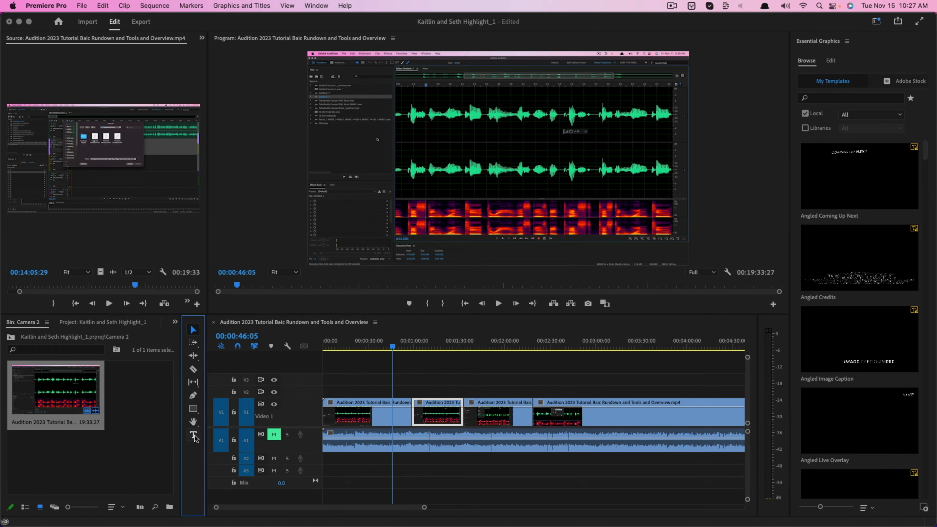
drag(193, 435, 240, 436)
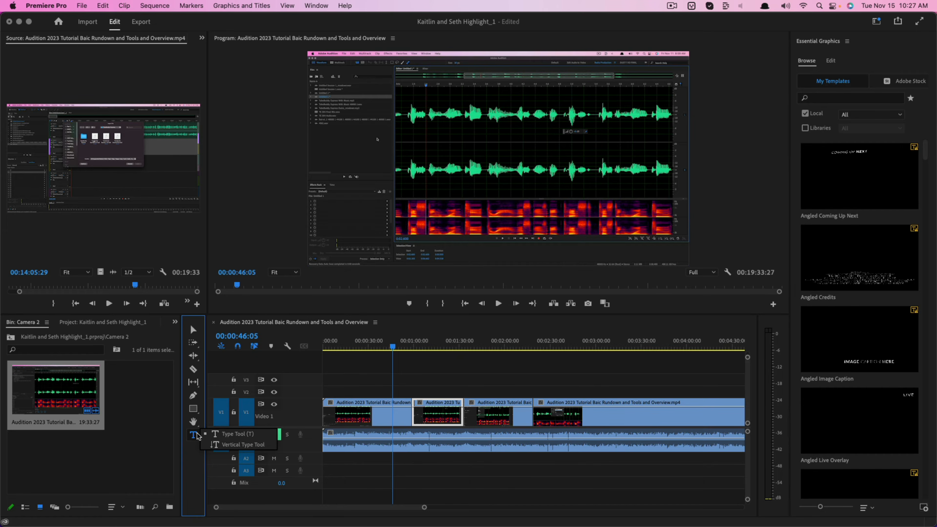
click(226, 435)
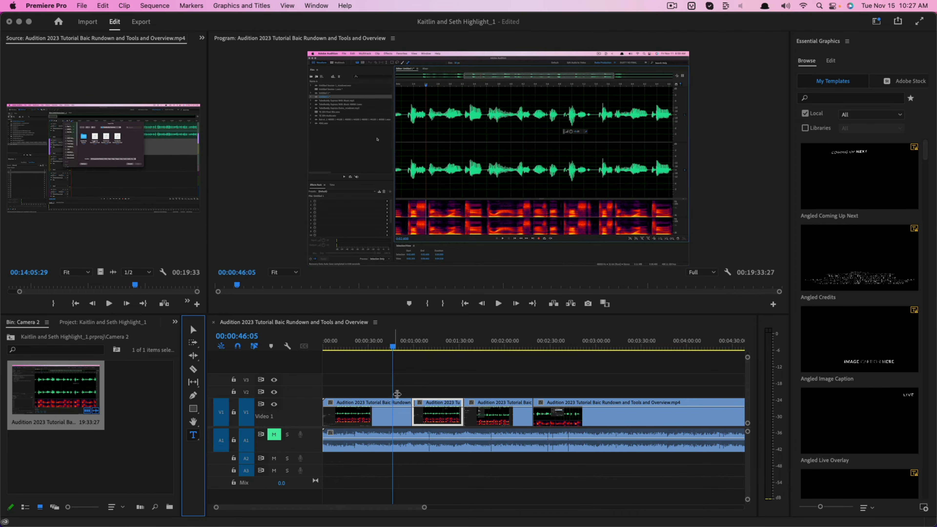
Import the Photoshop 2023 Tutorial MP4 from its folder in Completed Videos into the Camera 2 bin.
click(116, 446)
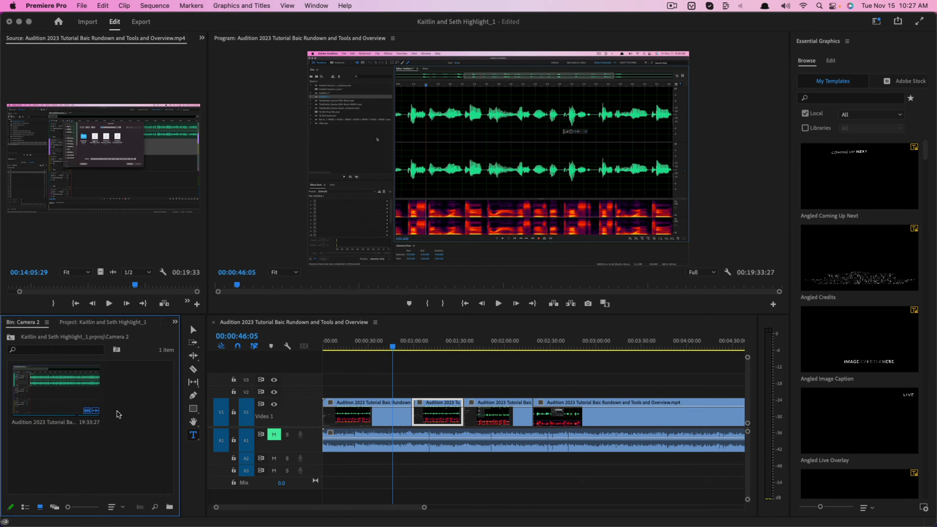
right_click(129, 394)
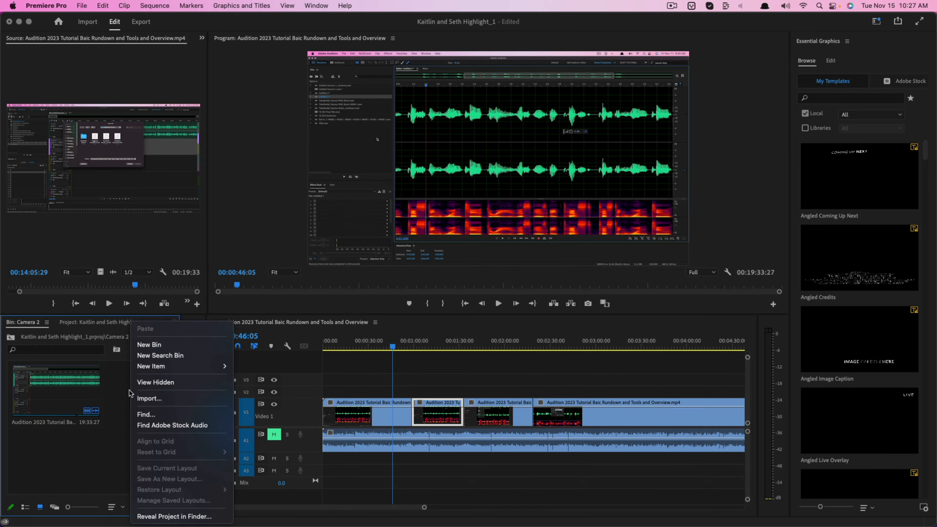
click(148, 399)
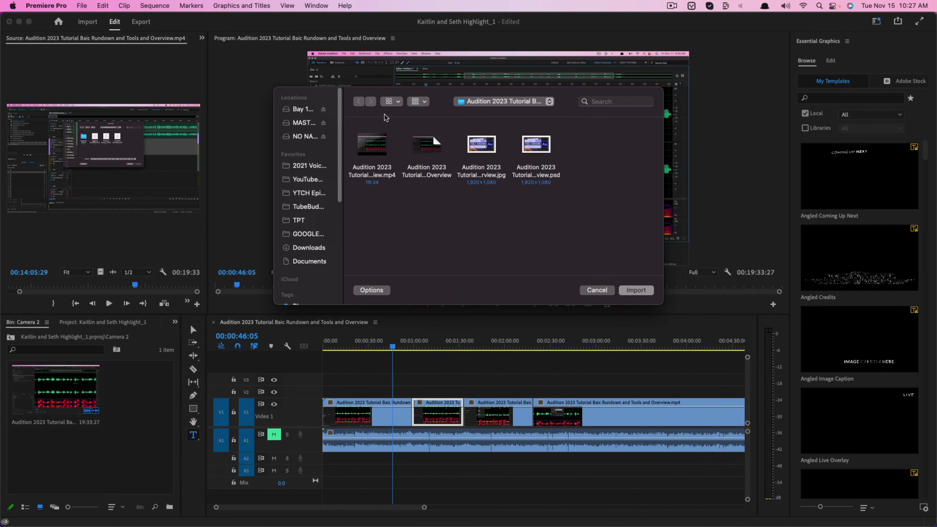
click(487, 102)
click(498, 126)
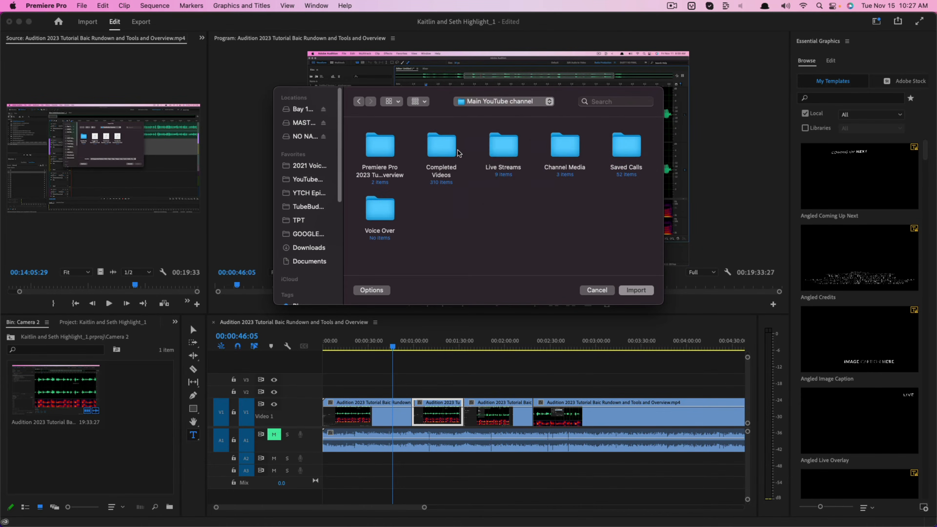
double_click(445, 147)
double_click(445, 148)
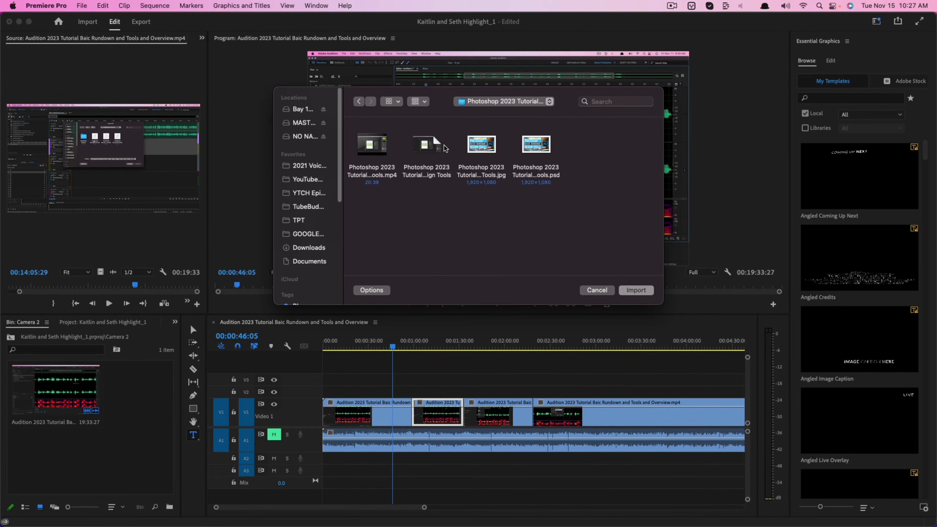
click(383, 172)
click(634, 291)
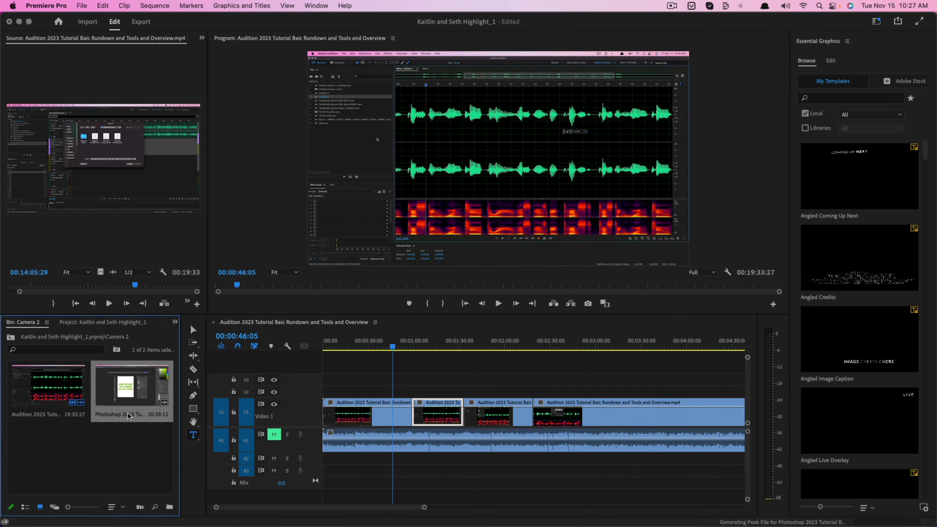
click(84, 428)
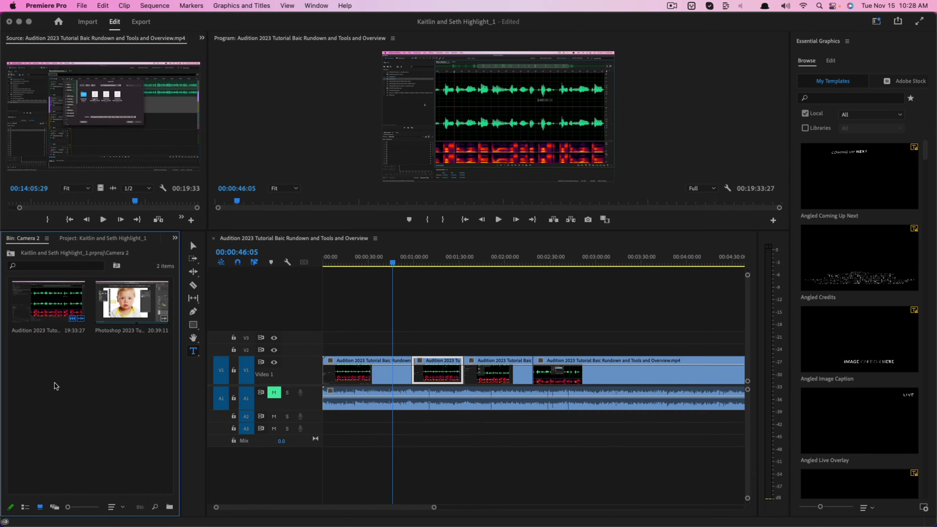
Show the Camera 2 bin's items as a list, and return them to icon view.
click(75, 268)
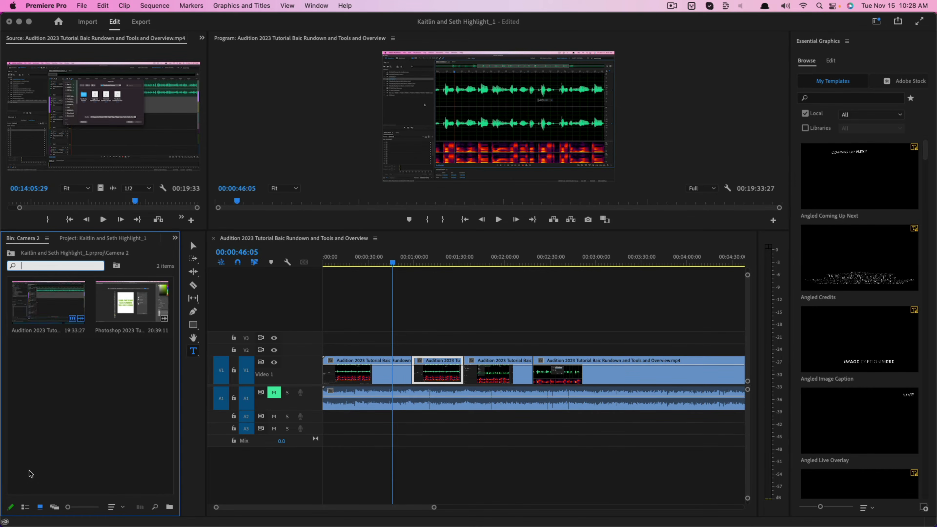
click(25, 507)
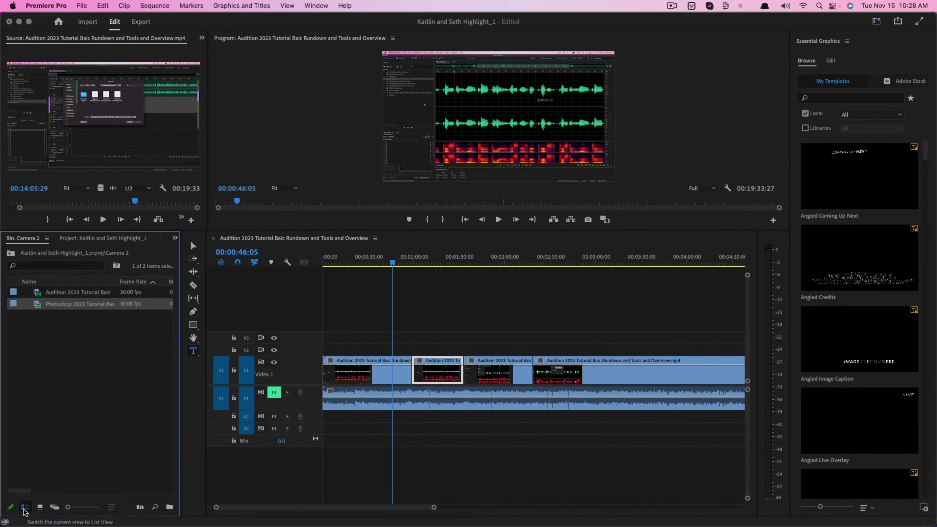
click(40, 508)
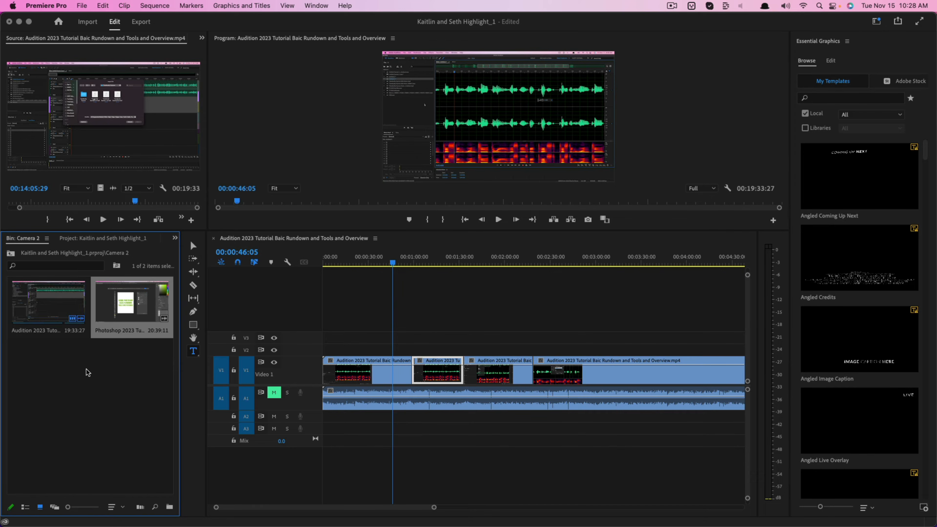
Browse the main project's media items and return to the Camera 2 bin.
click(86, 238)
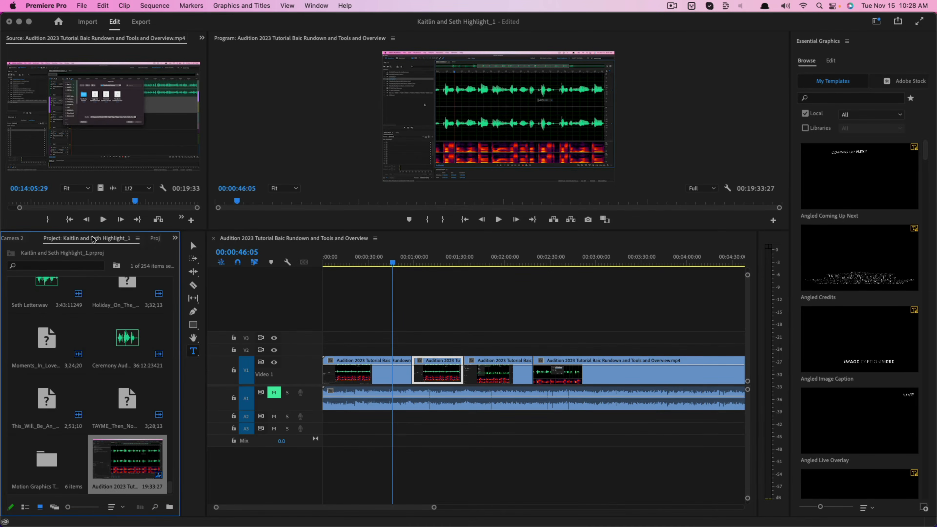
scroll(135, 405, up, 10)
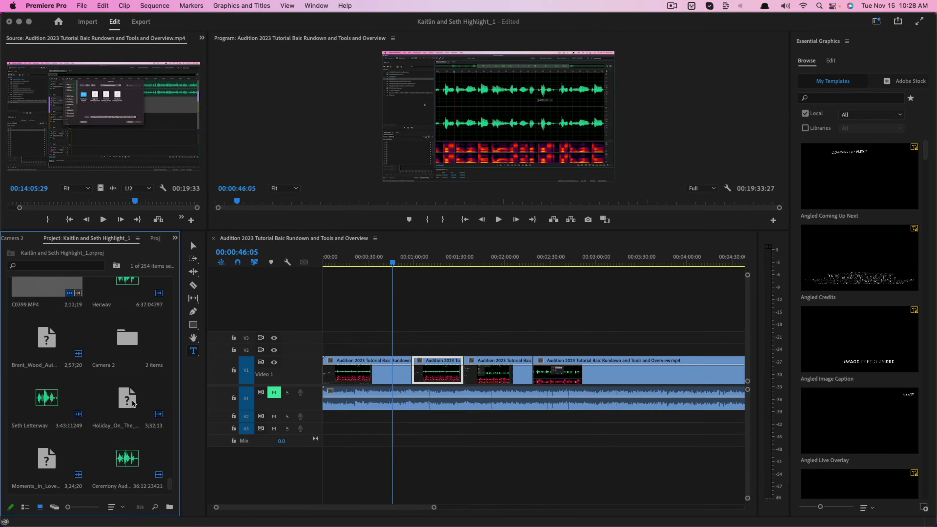
scroll(132, 403, up, 5)
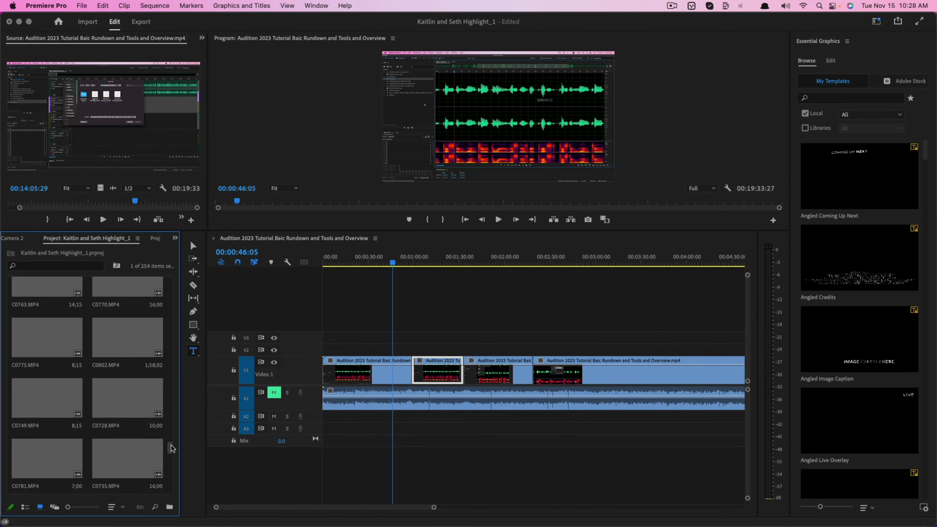
drag(170, 370, 166, 492)
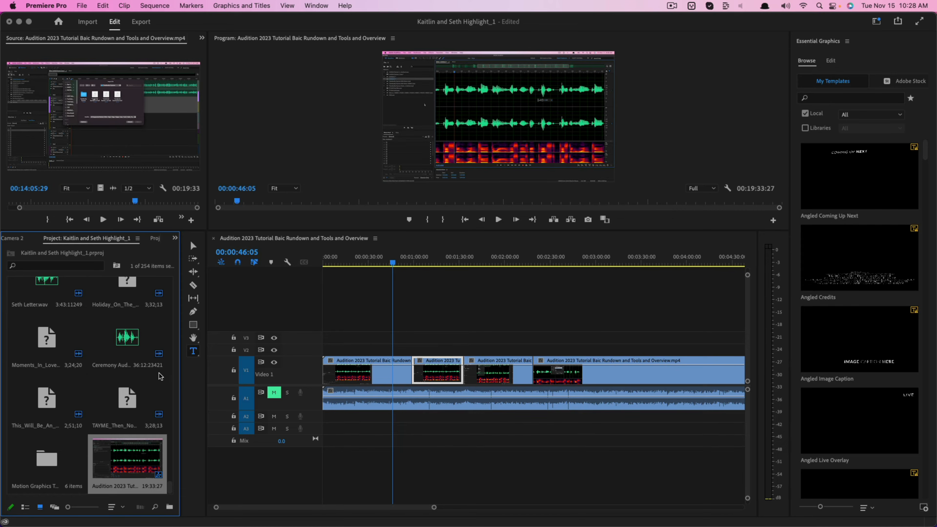
click(15, 240)
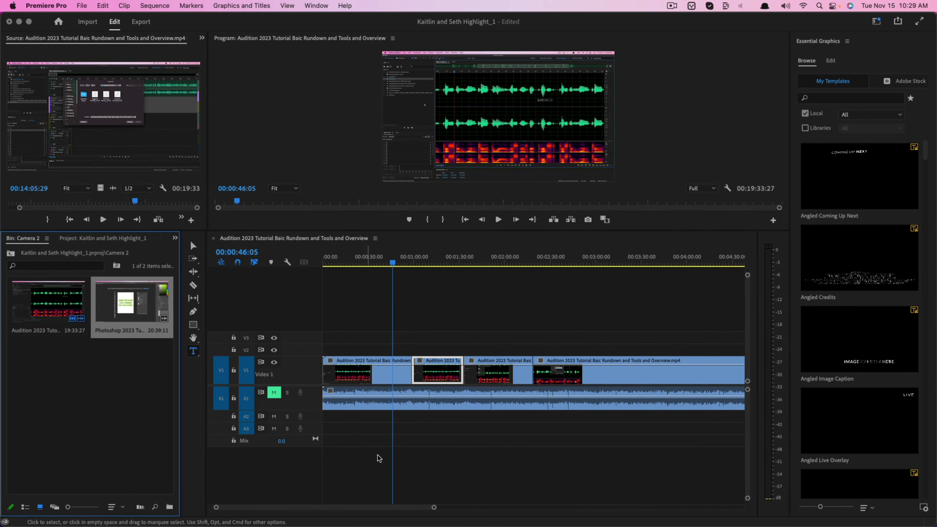
Zoom the timeline in on the first two V1 segments and select the first one, trying its end trim handle.
drag(433, 507, 390, 507)
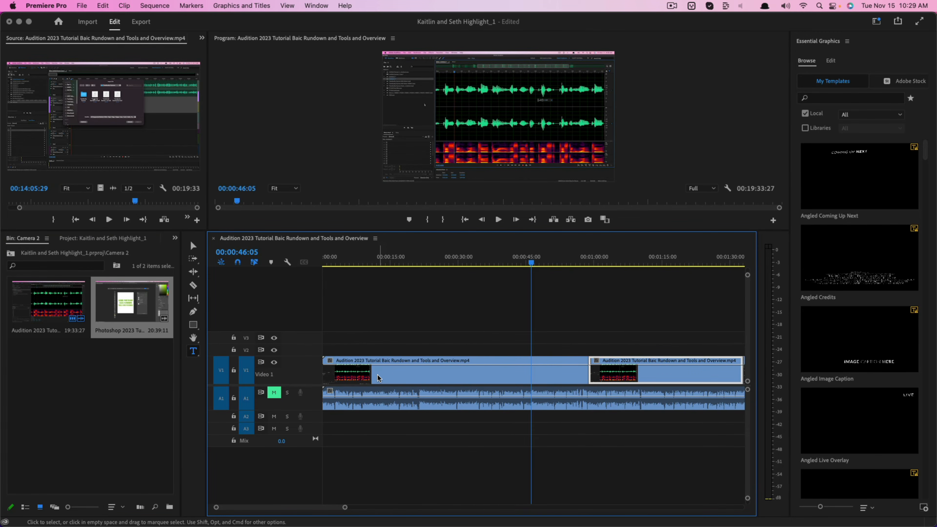
click(391, 372)
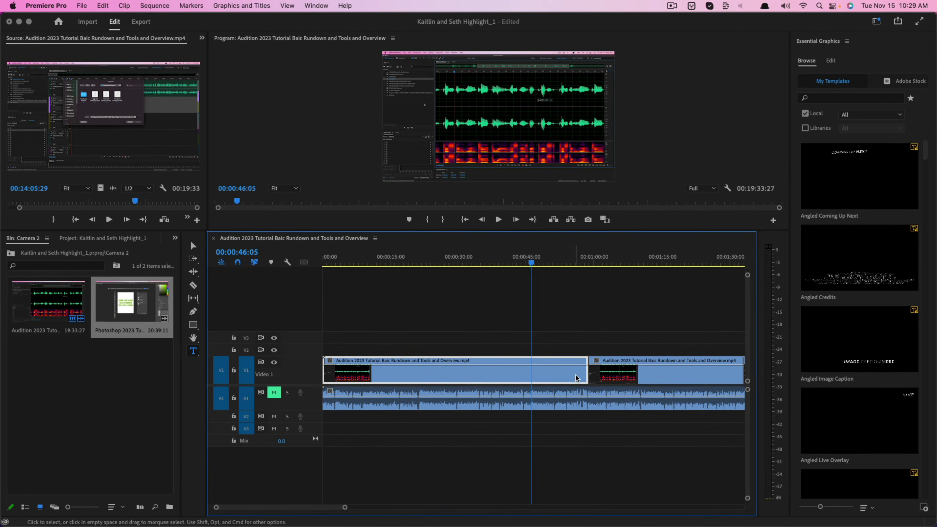
mouse_move(586, 371)
mouse_down()
mouse_move(466, 371)
mouse_move(582, 373)
mouse_up()
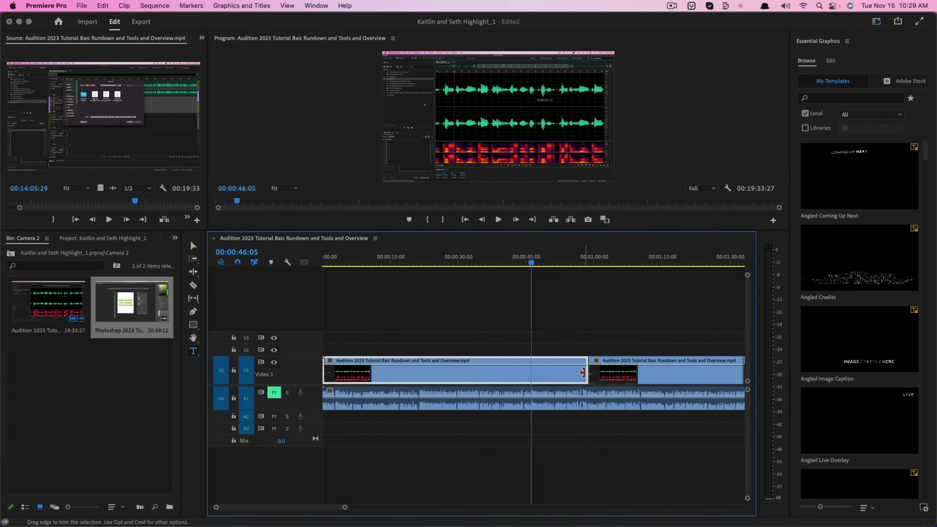
mouse_move(469, 370)
mouse_down()
mouse_move(471, 354)
mouse_move(455, 354)
mouse_move(481, 369)
mouse_up()
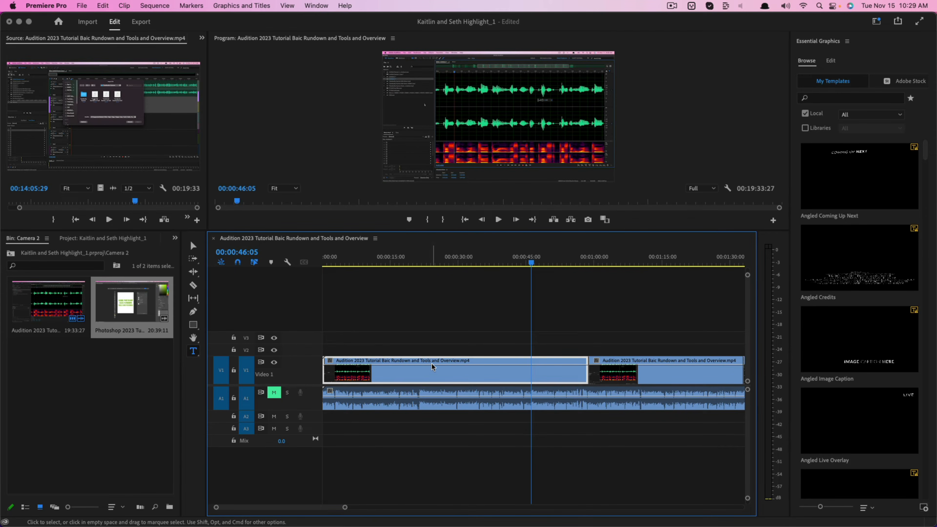
Enlarge the A1 track and adjust the audio clip's volume level with its level line, trying louder and quieter settings.
click(421, 393)
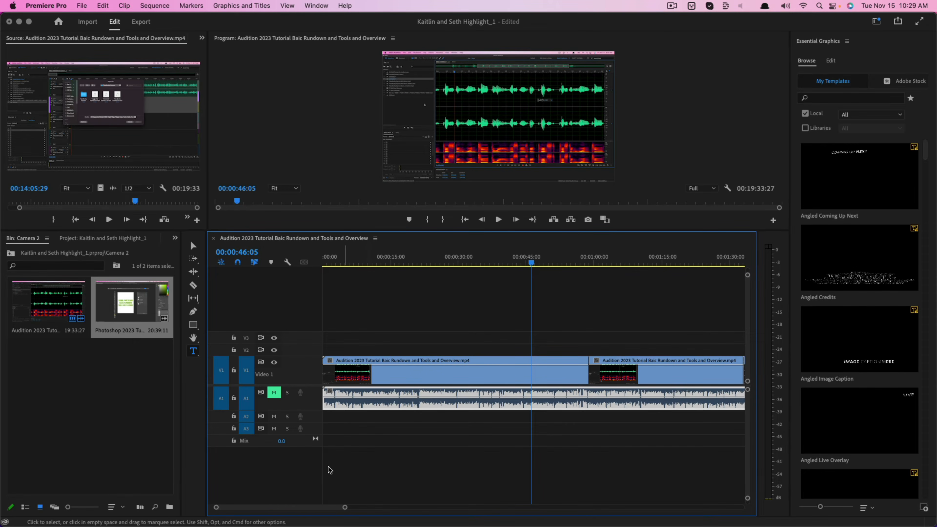
drag(345, 508, 333, 509)
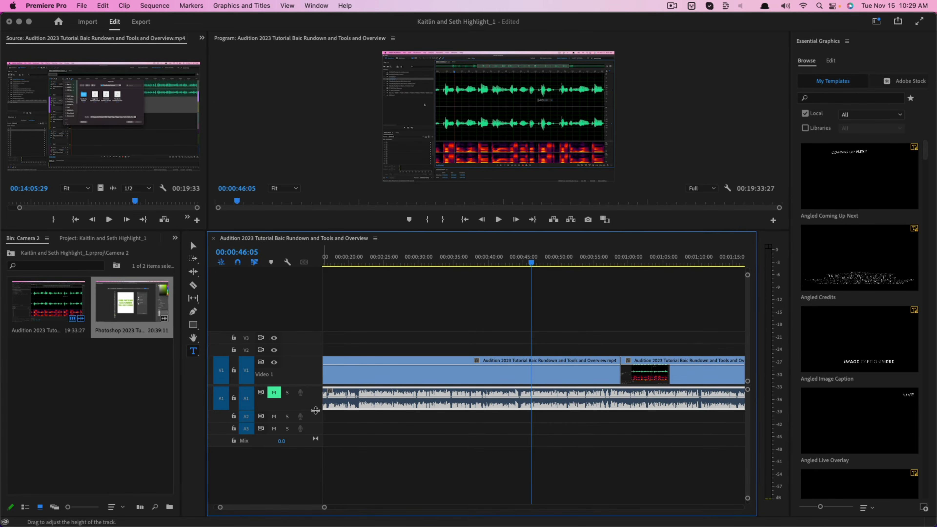
drag(315, 410, 313, 442)
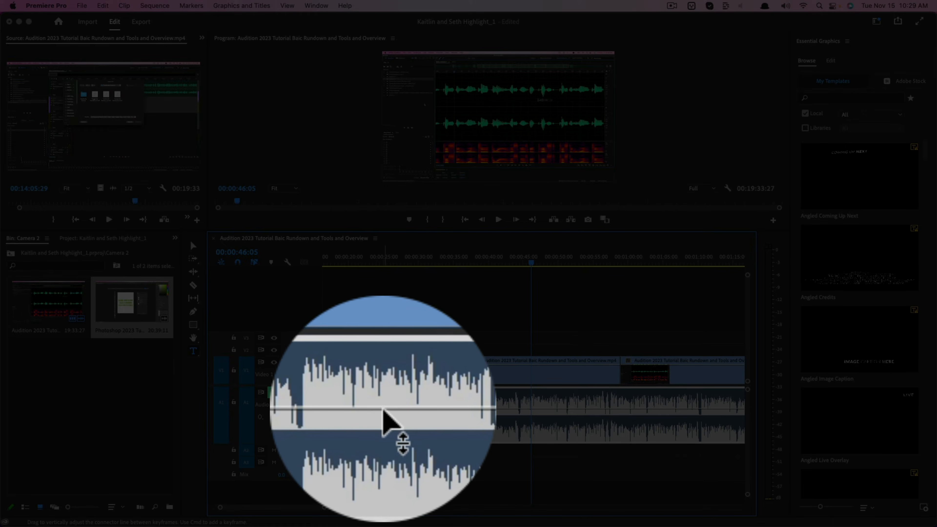
drag(387, 414, 387, 406)
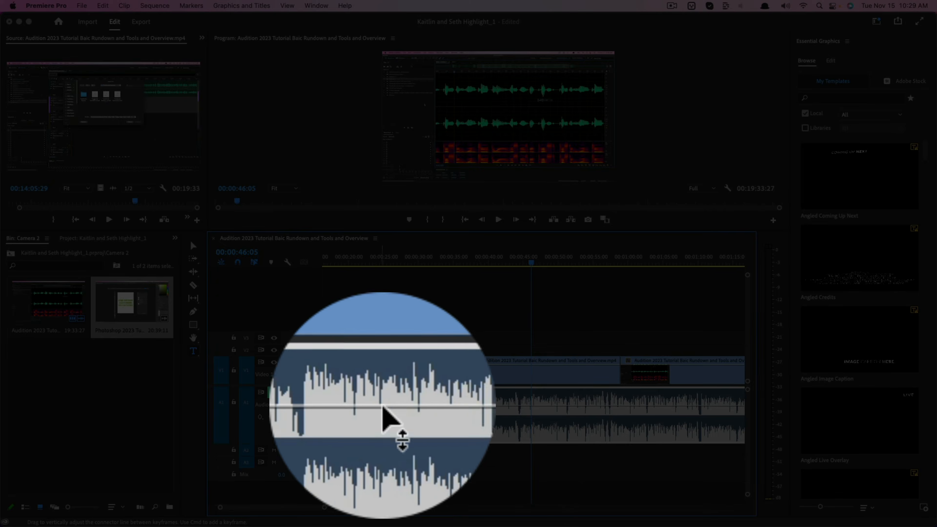
mouse_move(382, 405)
mouse_down()
mouse_move(381, 393)
mouse_move(382, 417)
mouse_up()
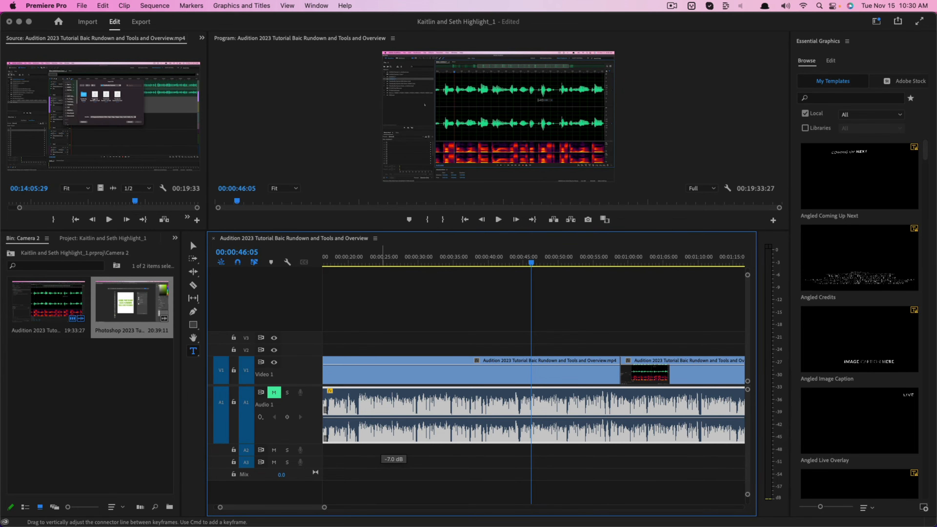
drag(382, 417, 381, 410)
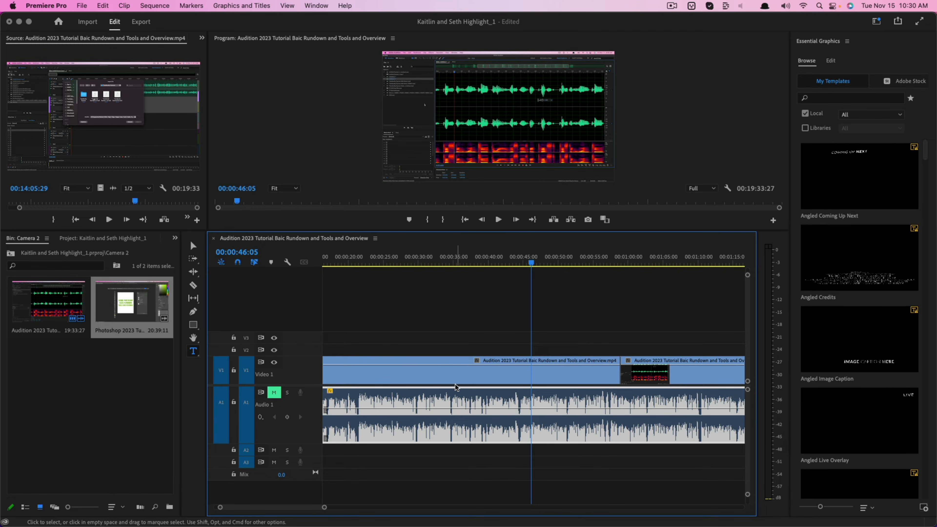
Browse the Essential Graphics templates and add END SCREEN to track V2 at 00:00:46:05, above the first video segment.
click(828, 42)
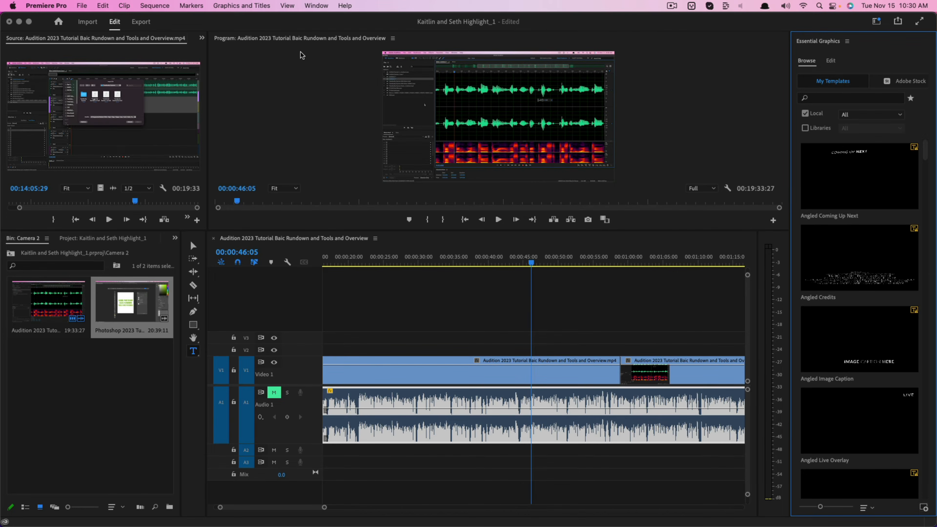
click(316, 6)
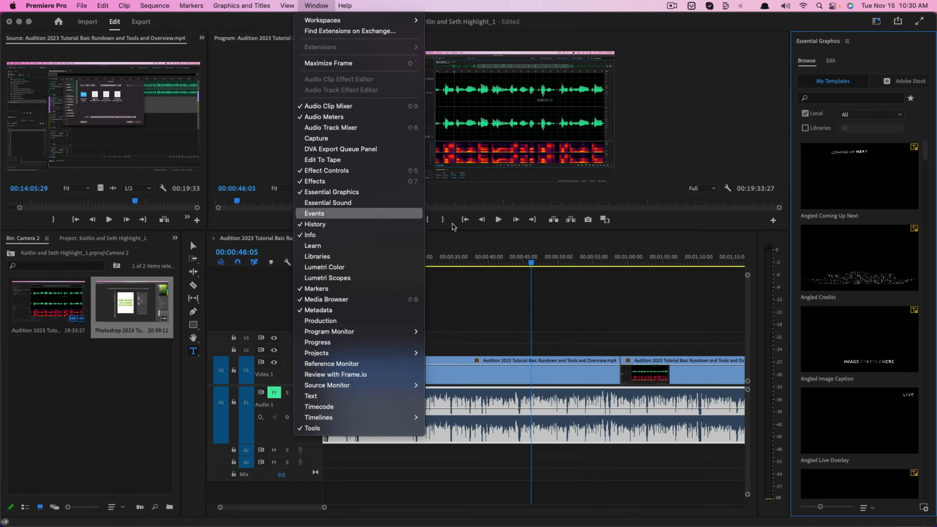
click(875, 338)
scroll(862, 363, down, 8)
mouse_move(860, 359)
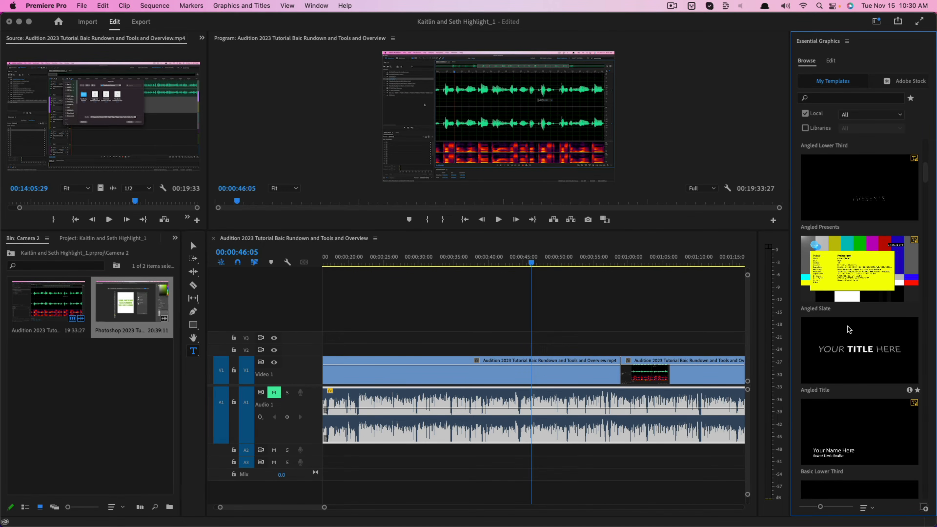
scroll(846, 336, down, 15)
drag(922, 274, 926, 297)
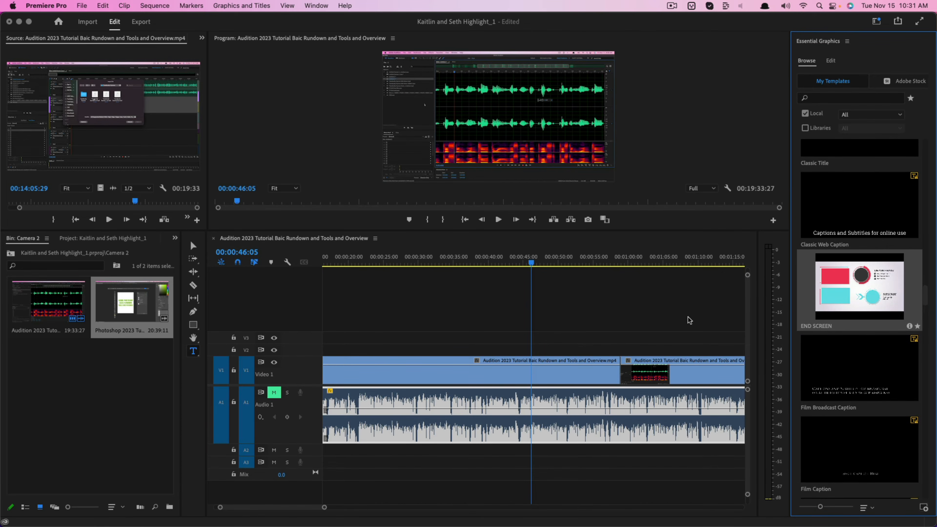
drag(538, 353, 539, 354)
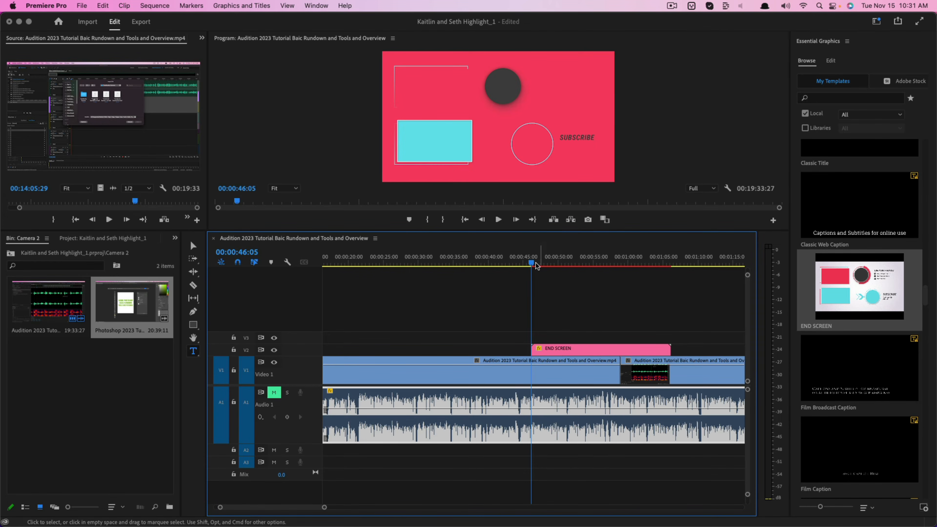
Preview the END SCREEN graphic at 00:00:51:21 and change its Title 1 text to "Text".
drag(532, 265, 570, 264)
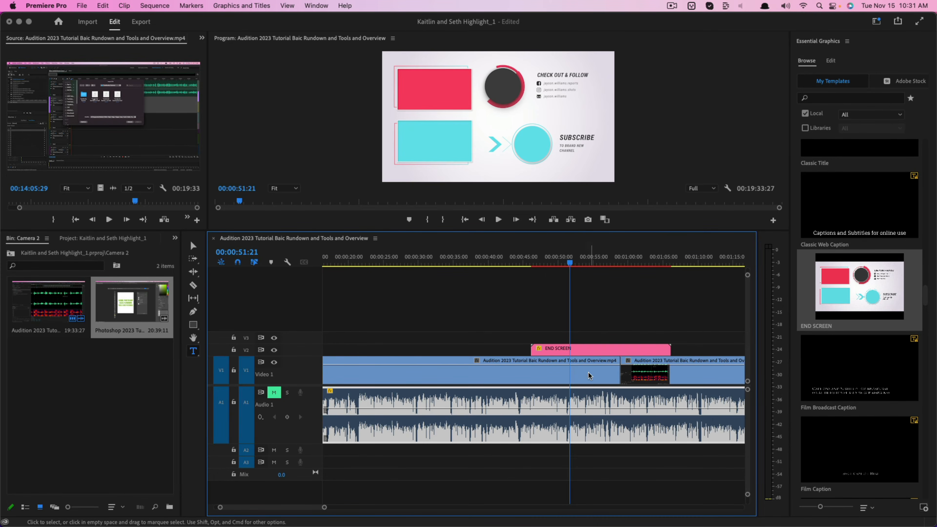
click(597, 348)
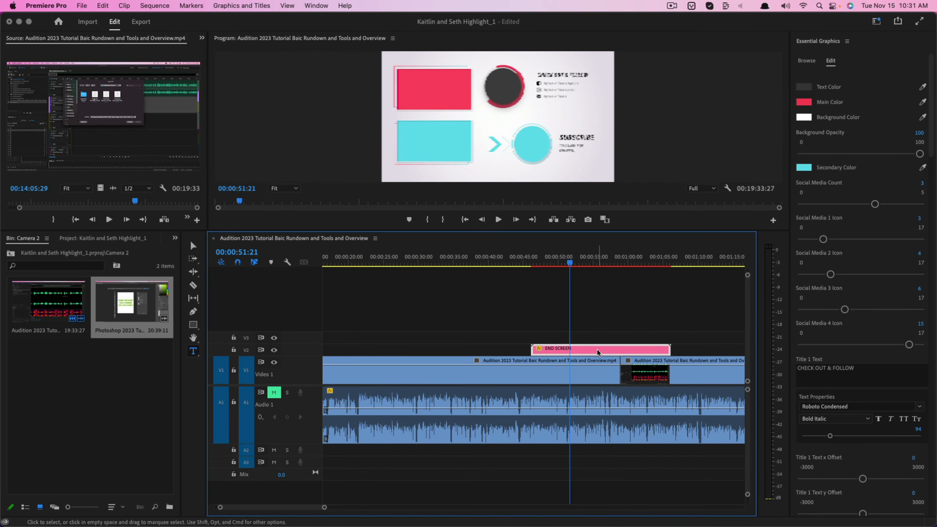
click(435, 365)
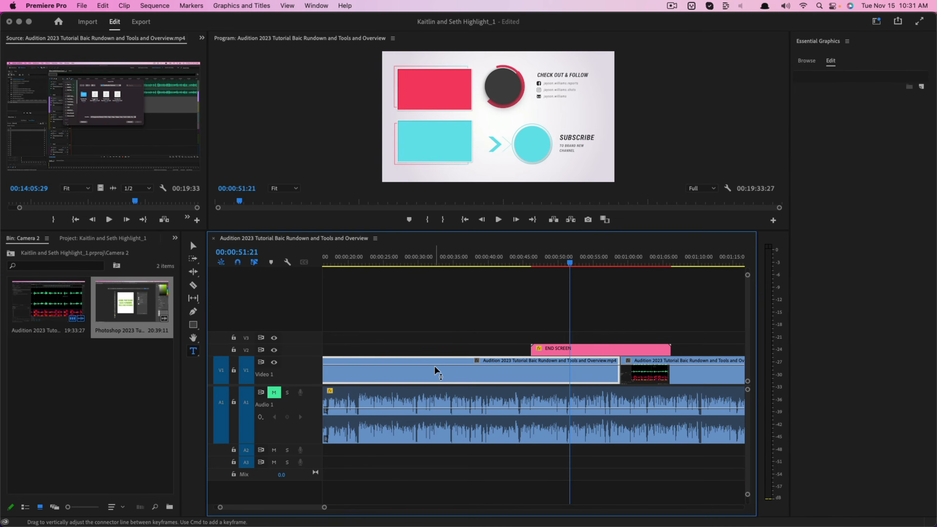
click(548, 349)
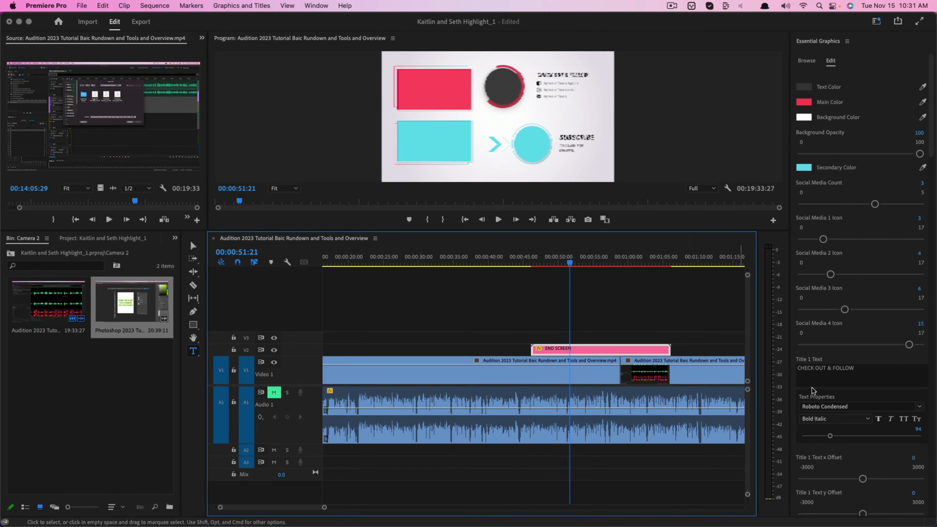
click(825, 369)
text(Tex)
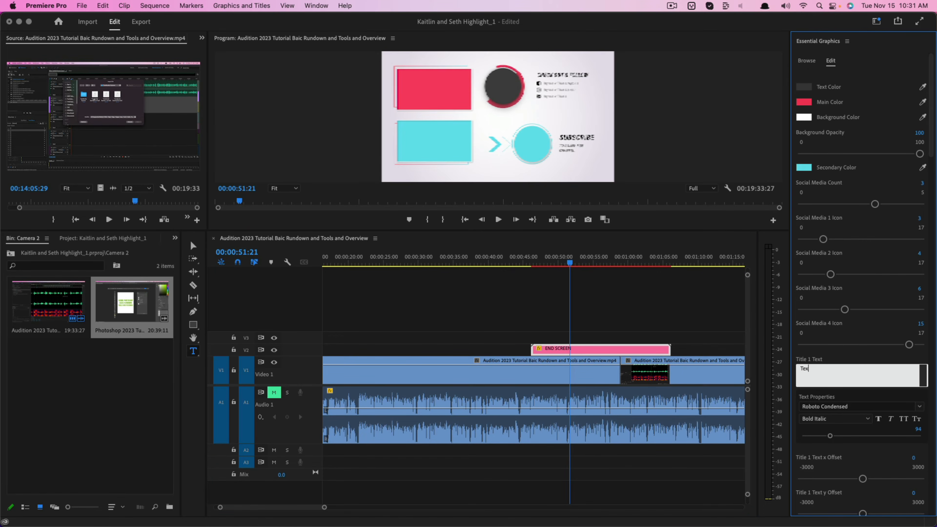
text(t)
click(699, 297)
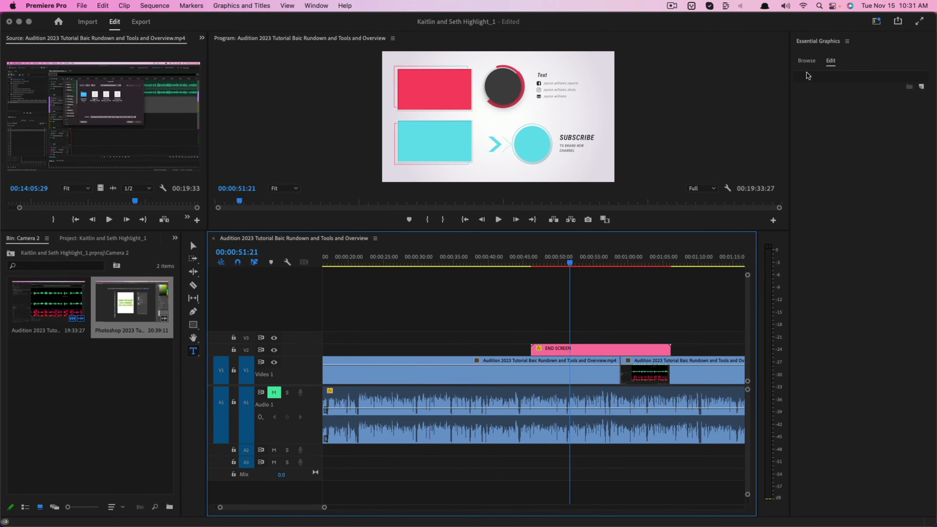
Return to the graphics template list and delete the END SCREEN graphic from track V2.
click(807, 61)
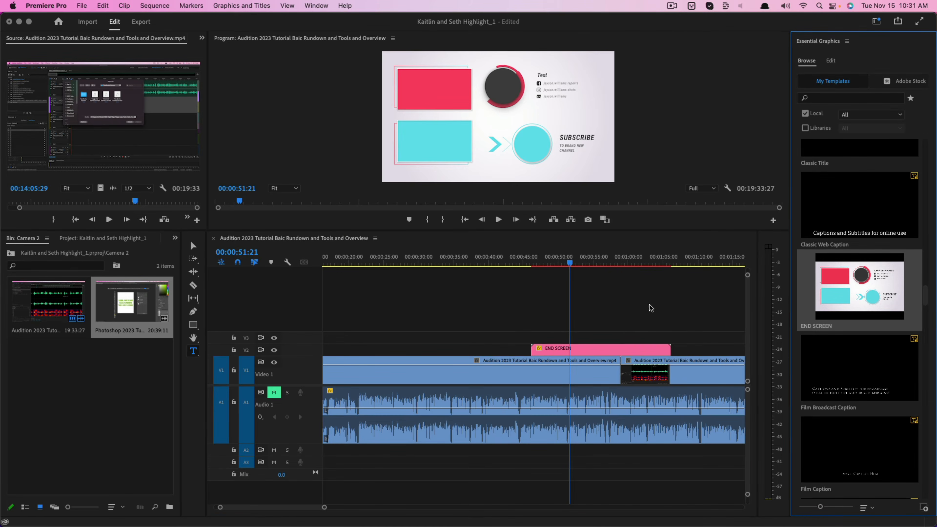
click(592, 347)
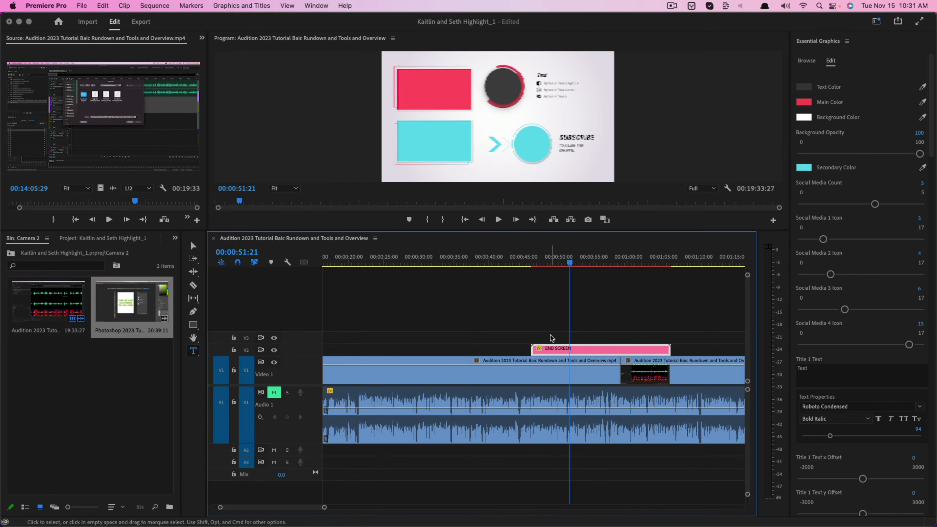
key(Delete)
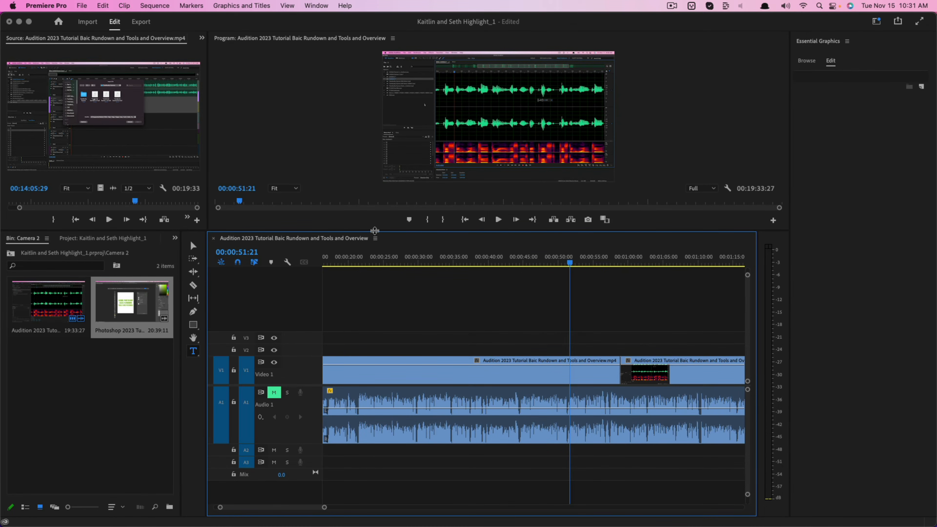
Enlarge the Source and Program monitors and play the sequence from 00:00:51:21 to 00:00:58:24.
drag(383, 230, 400, 333)
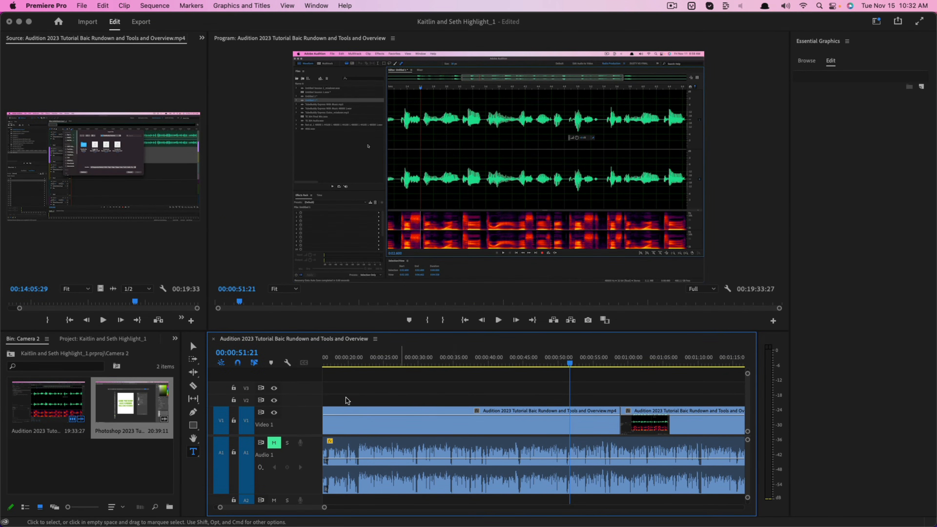
key(space)
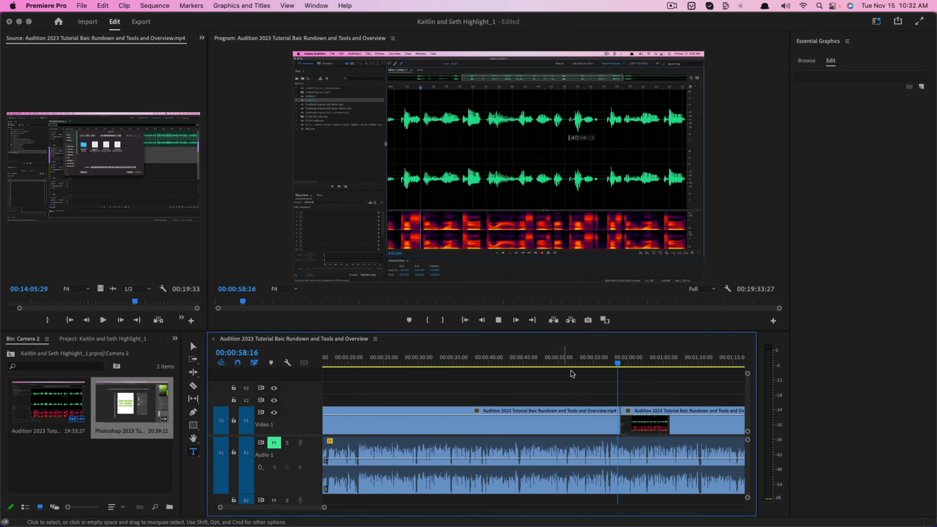
key(space)
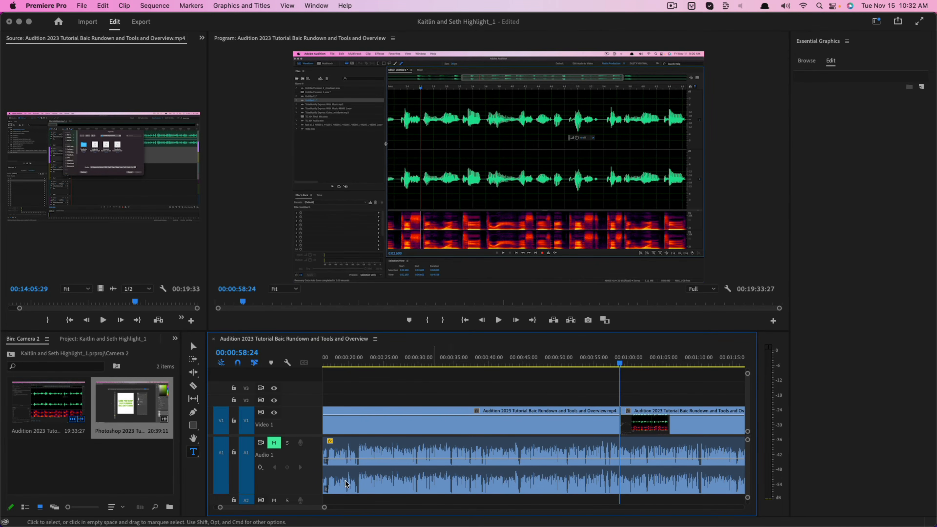
Cut the V1 video near its end at about 00:19:19, select the last segment and set the playhead to 00:19:23:28.
mouse_move(318, 507)
mouse_down()
mouse_move(638, 502)
mouse_move(574, 499)
mouse_move(582, 499)
mouse_up()
key(c)
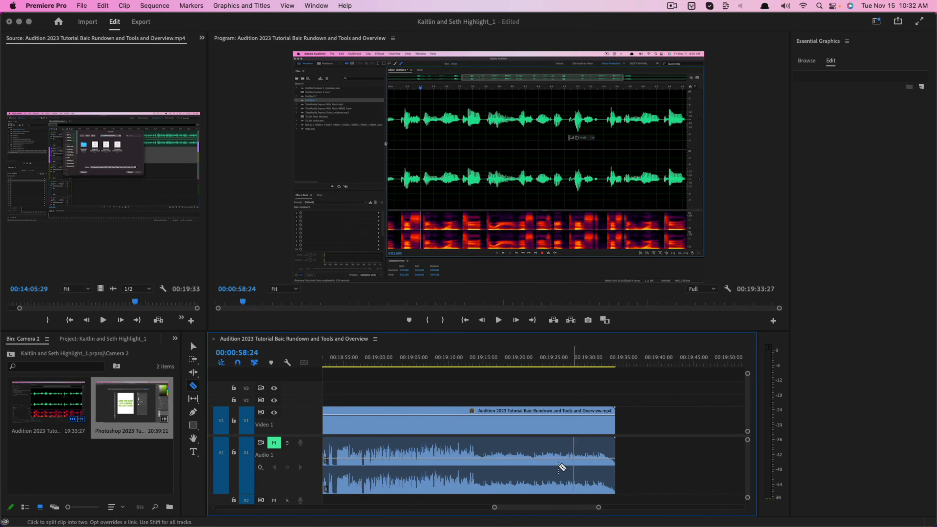
click(512, 424)
key(v)
click(548, 425)
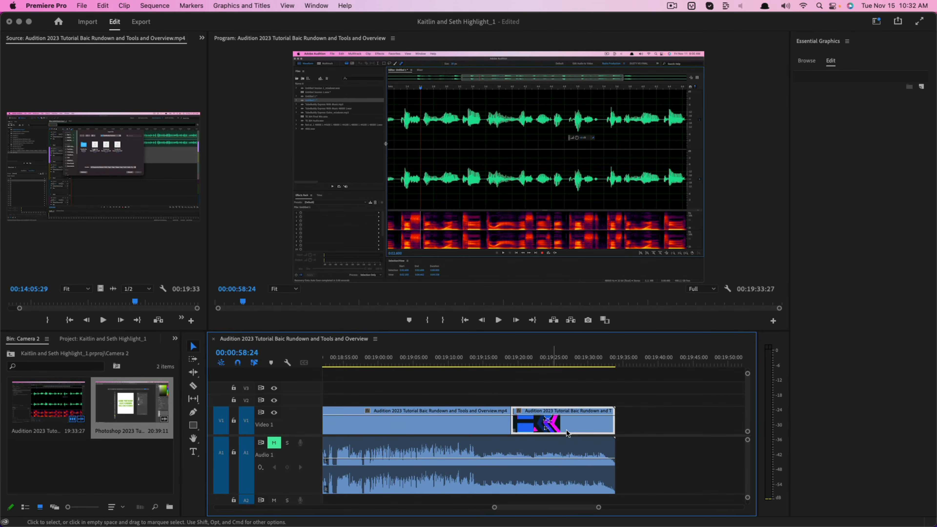
click(546, 360)
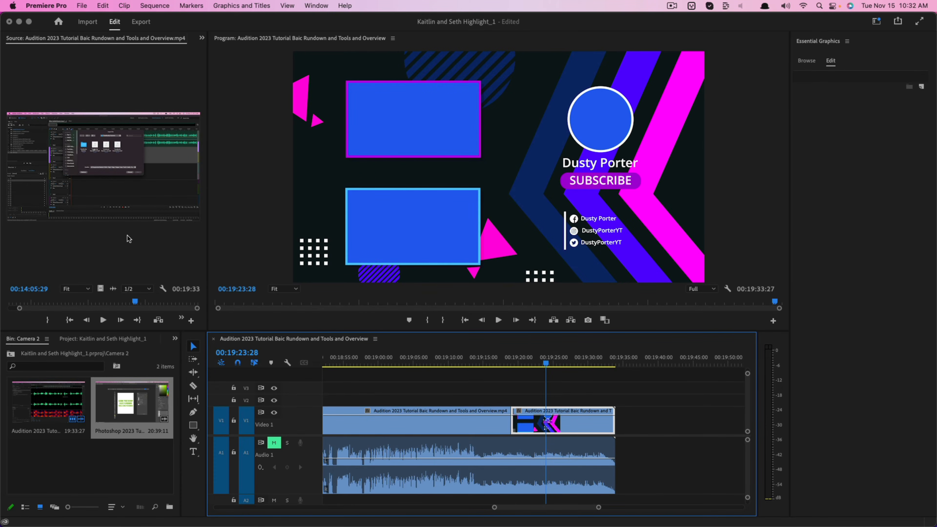
Show the Effects panel and make the lower panels taller to give its list more room.
click(314, 6)
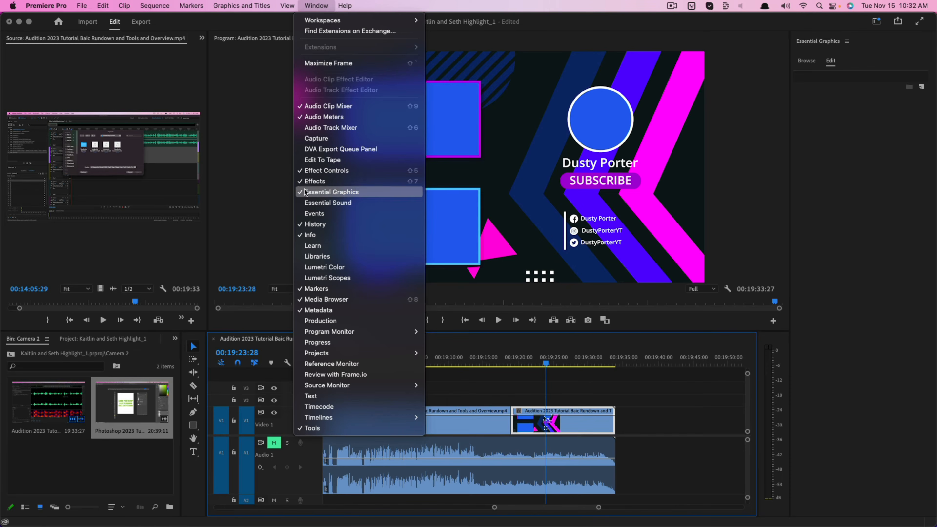
click(316, 183)
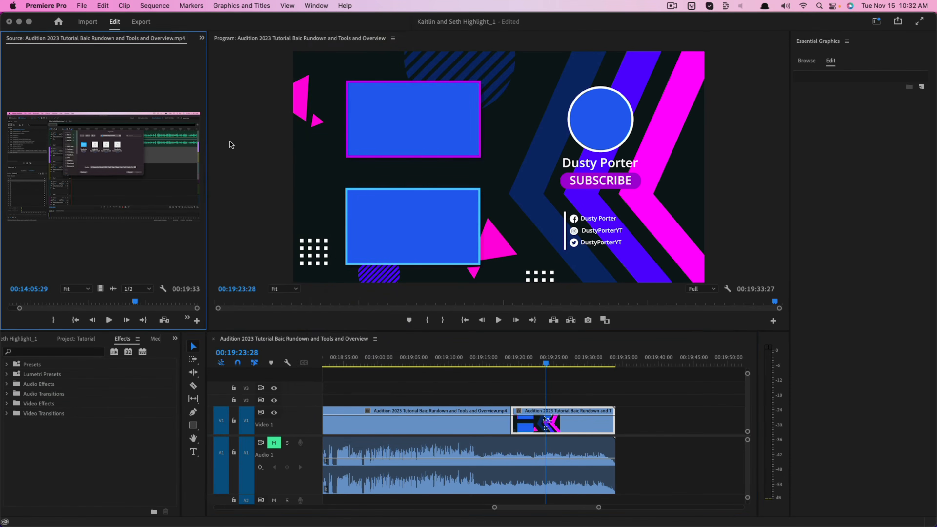
click(312, 6)
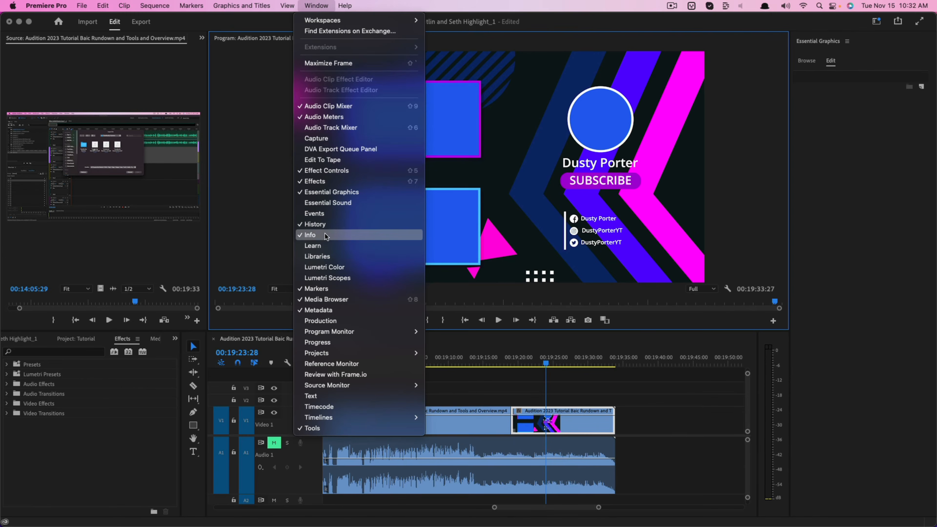
click(123, 343)
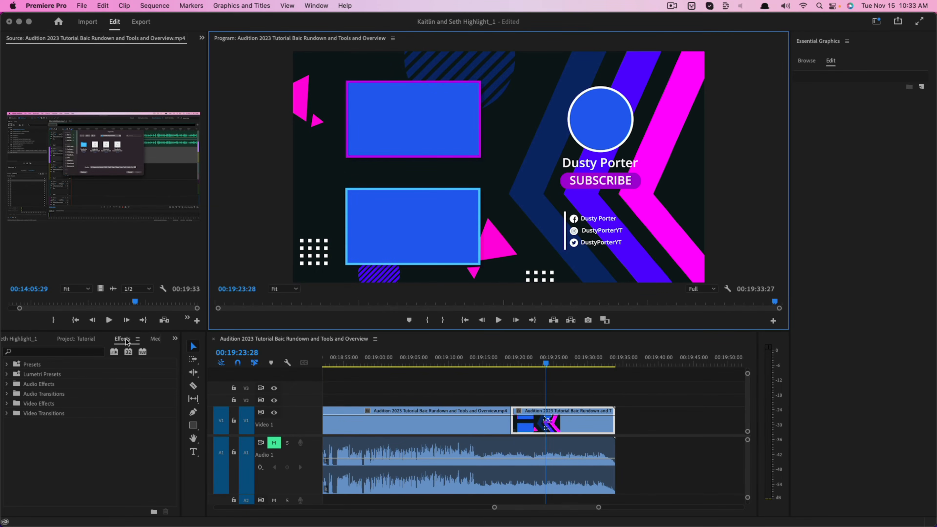
drag(119, 331, 119, 228)
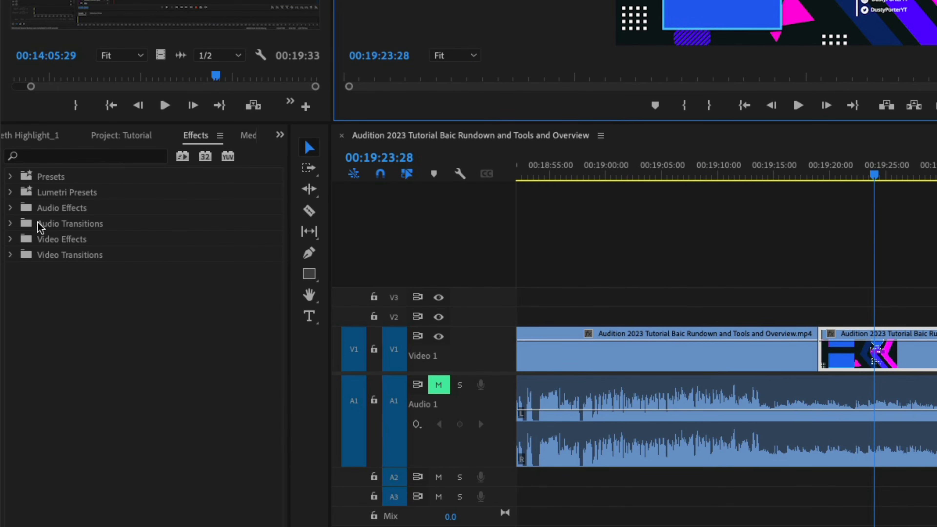
Look through the Audio Effects list, and apply the Gaussian Blur and Sharpen video effects to the last V1 segment.
click(10, 208)
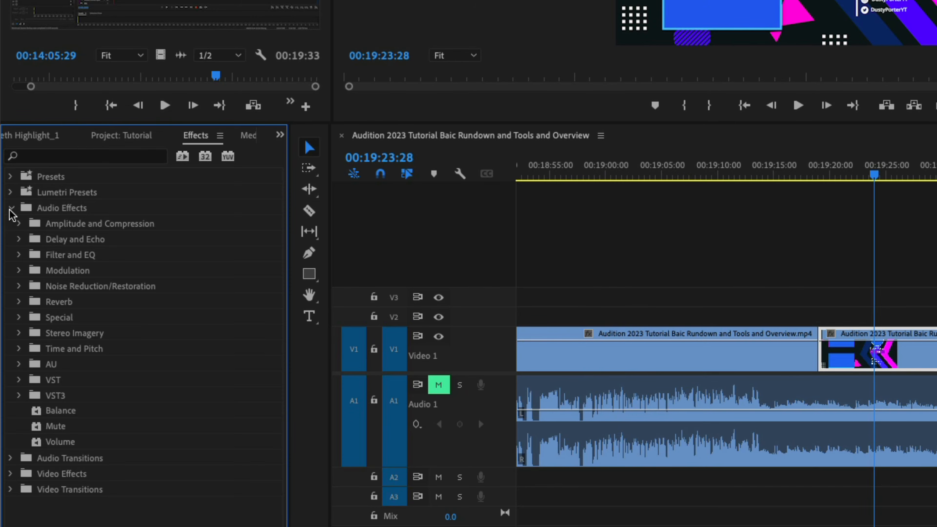
click(10, 208)
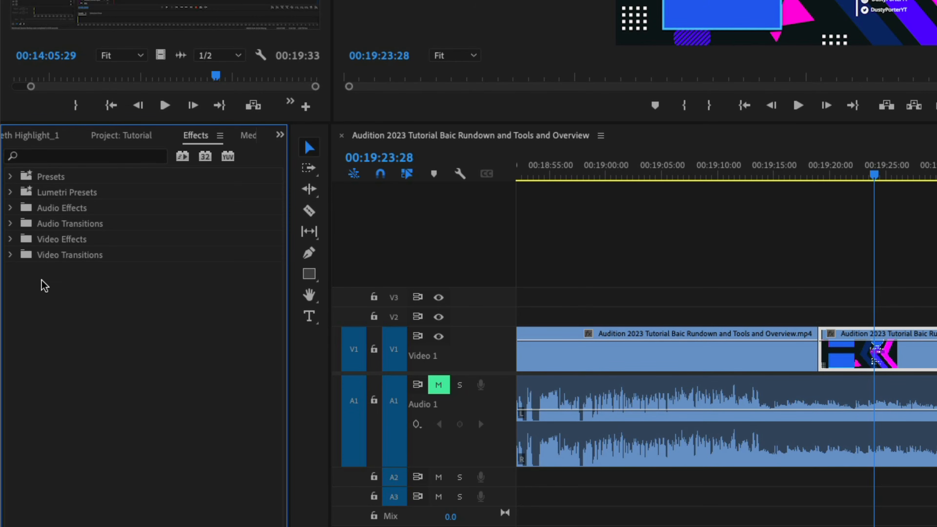
click(11, 239)
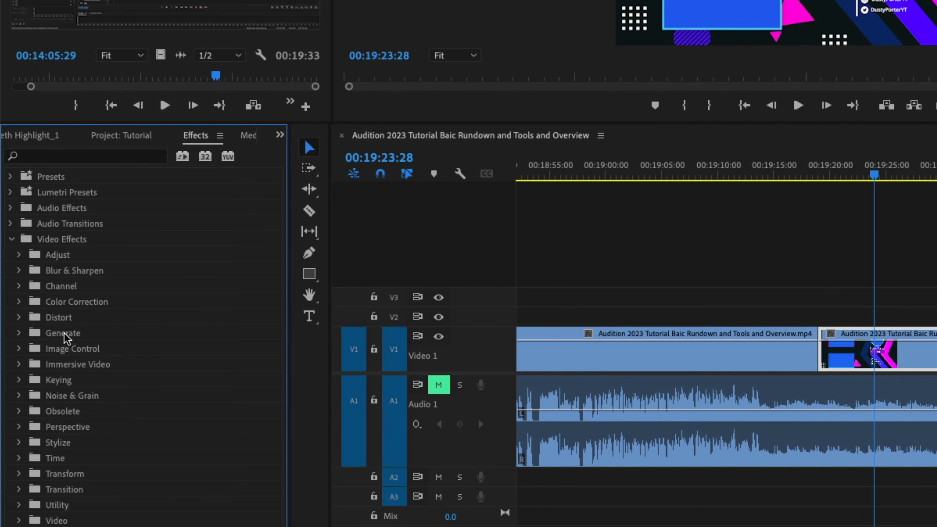
click(19, 272)
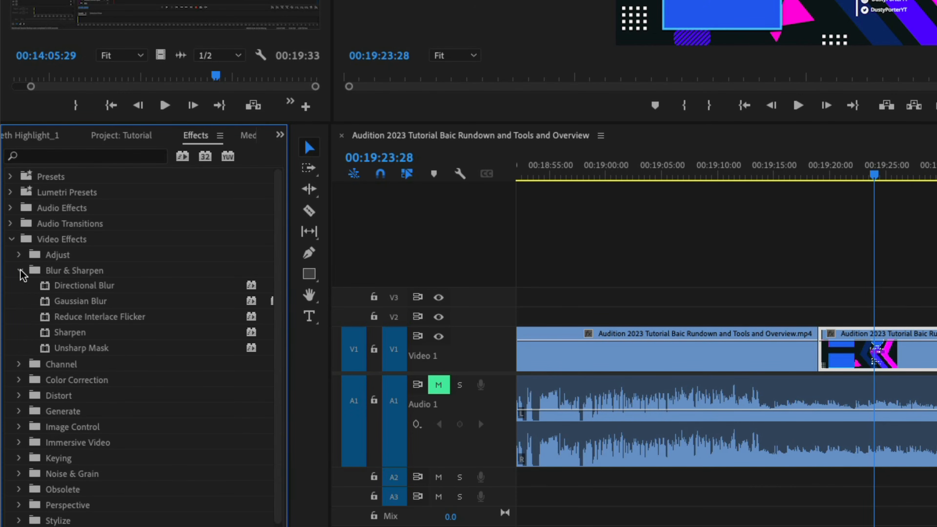
click(99, 301)
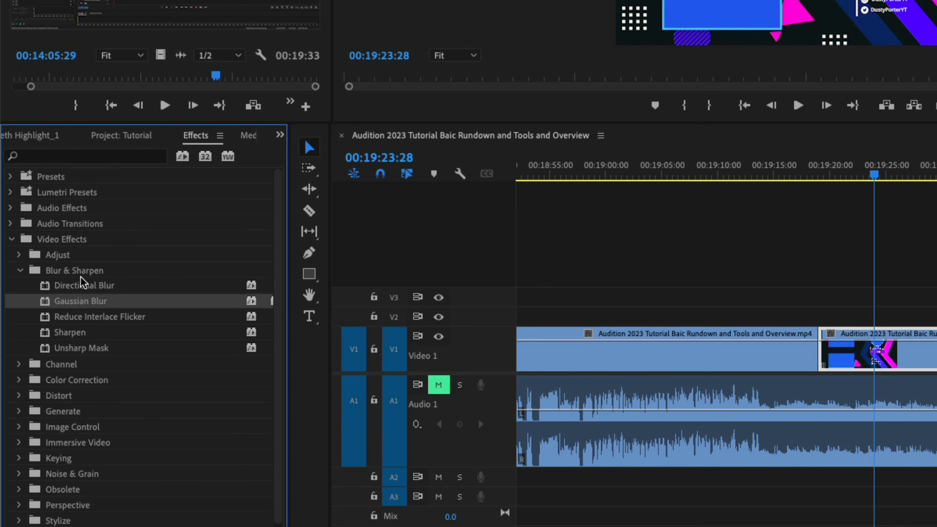
drag(46, 303, 934, 343)
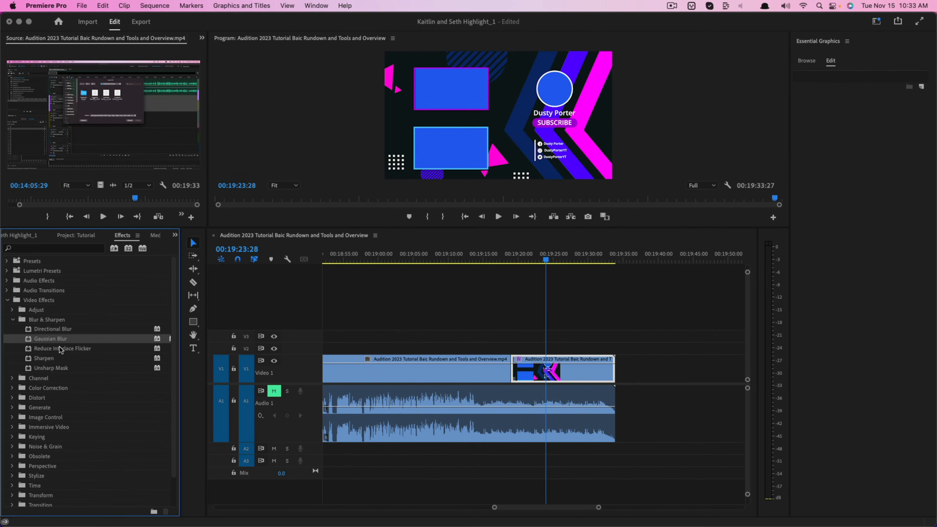
drag(45, 360, 541, 380)
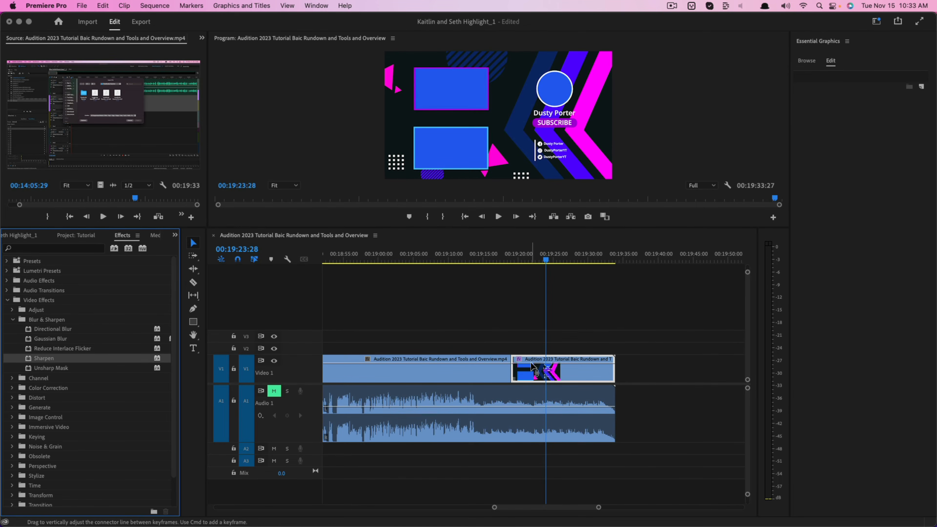
Place the C0704.MP4 project clip on track V2 near the end of the sequence and set the playhead to 00:19:28:11.
drag(494, 508, 521, 510)
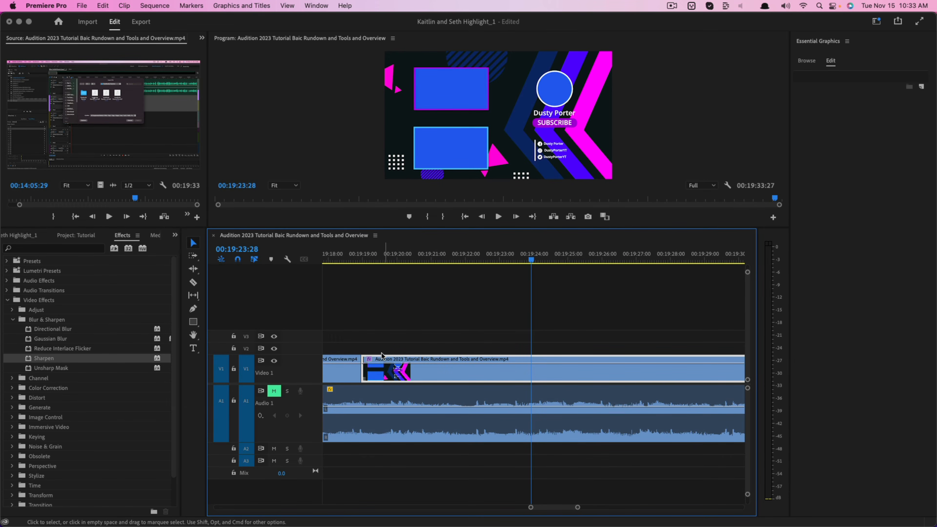
click(21, 234)
drag(170, 487, 180, 281)
drag(131, 359, 670, 350)
drag(531, 259, 682, 289)
mouse_move(561, 507)
mouse_down()
mouse_move(573, 508)
mouse_move(562, 508)
mouse_up()
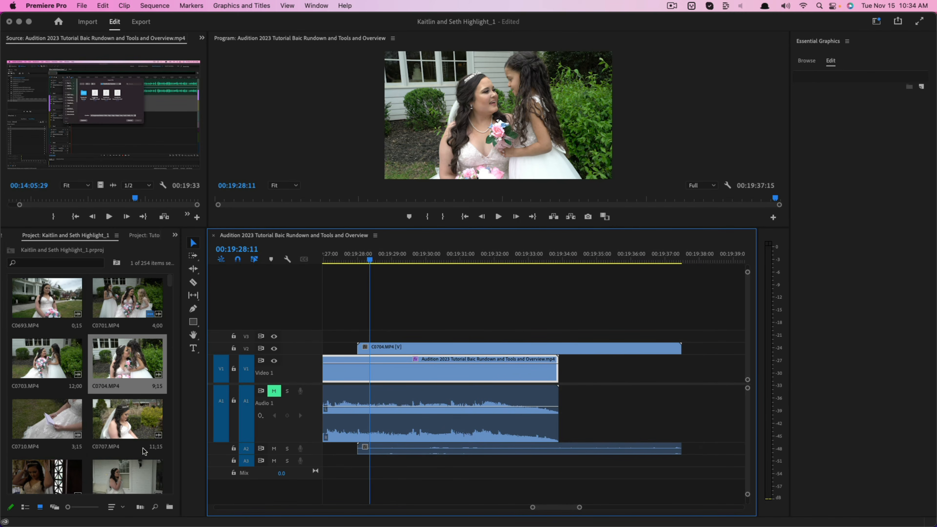
Apply the Brightness & Contrast color correction effect to the C0704.MP4 clip and make track V2 taller.
click(137, 238)
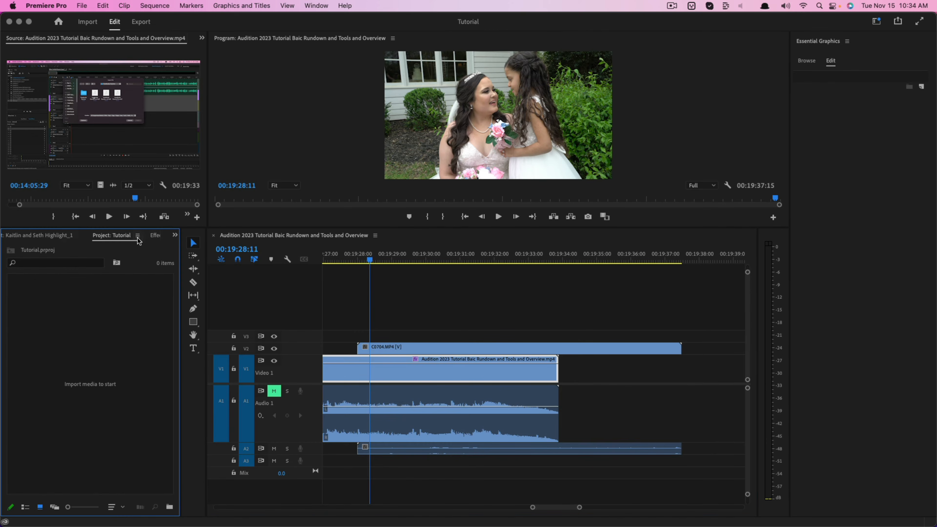
click(154, 238)
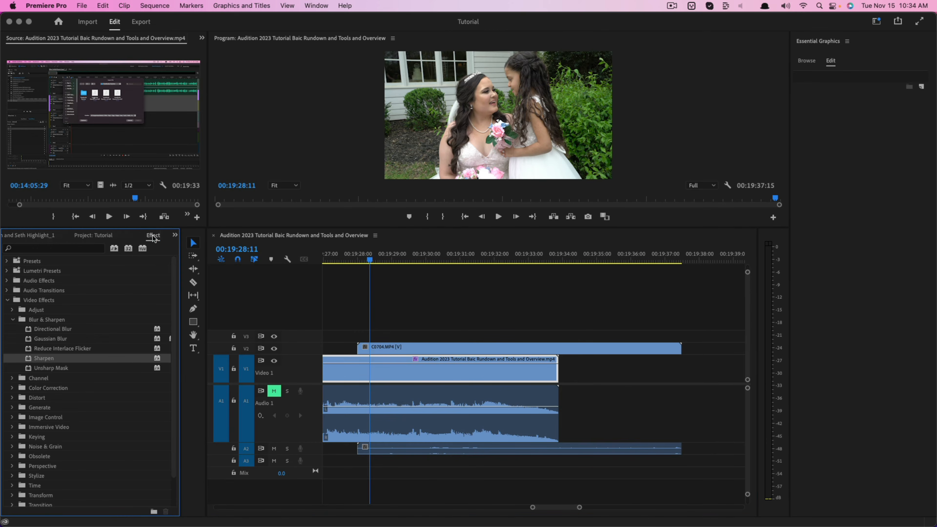
click(13, 388)
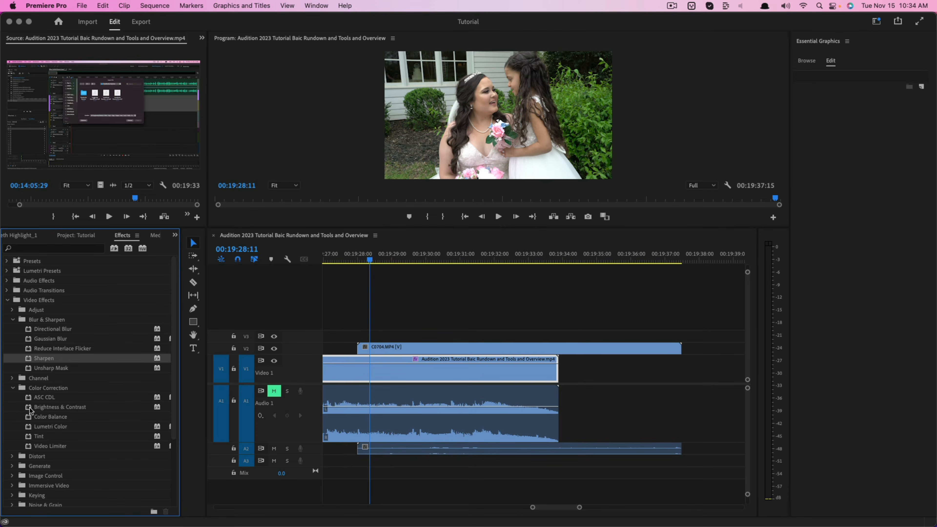
drag(30, 410, 424, 350)
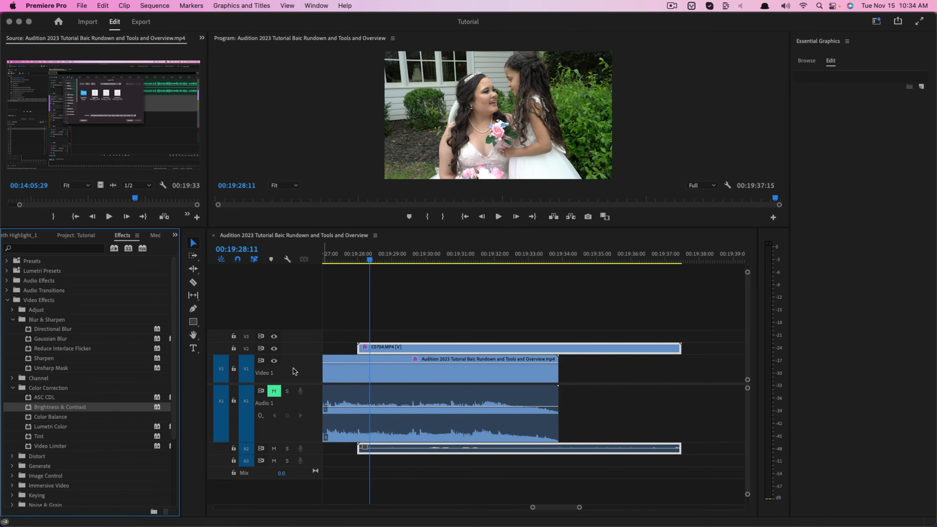
drag(310, 342, 314, 302)
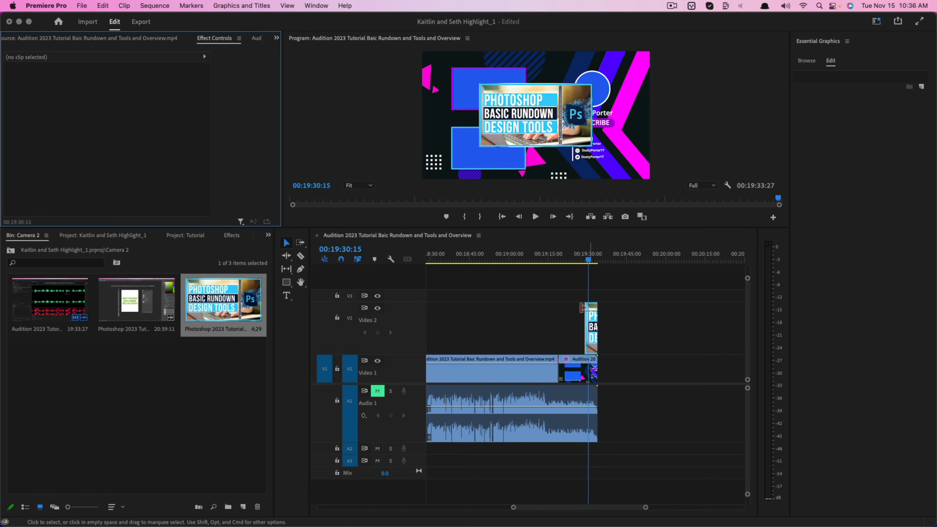
Show the last V1 segment's effect controls in a taller panel and adjust its Scale, undoing back to 101.
click(581, 376)
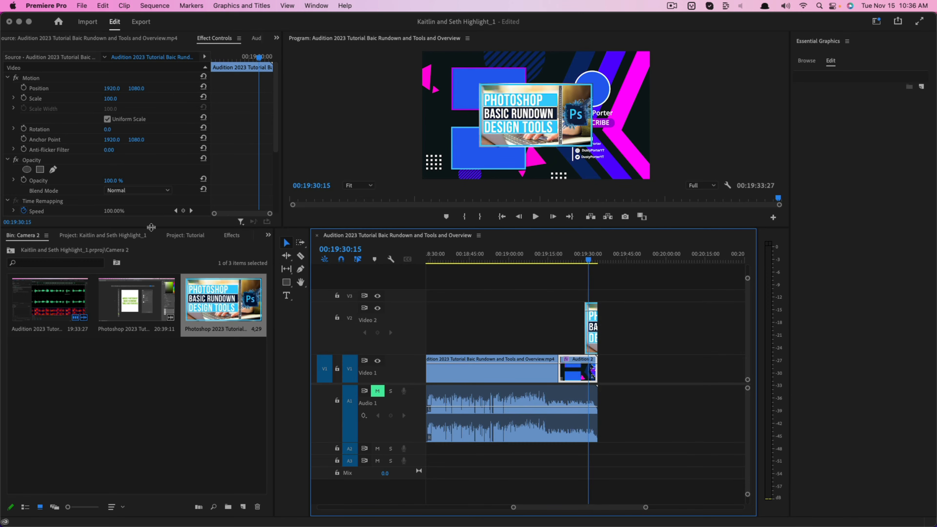
drag(153, 227, 154, 339)
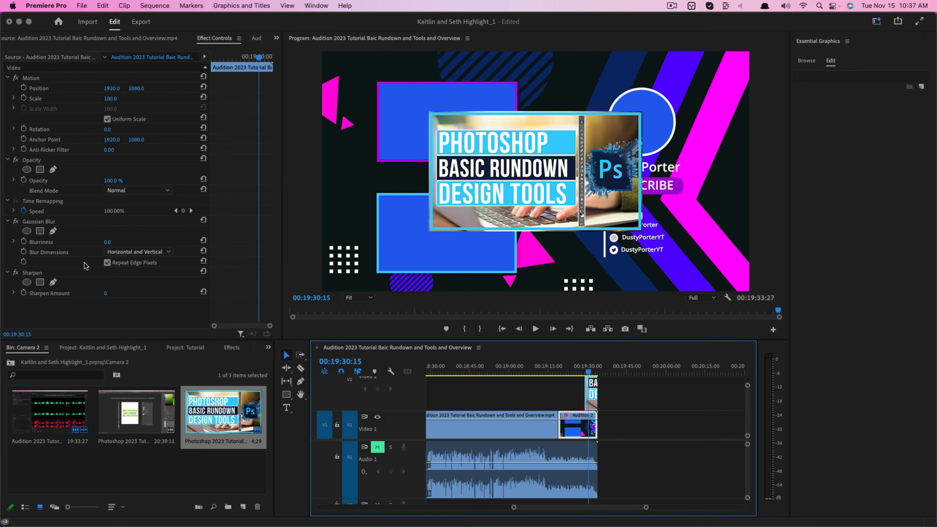
click(35, 78)
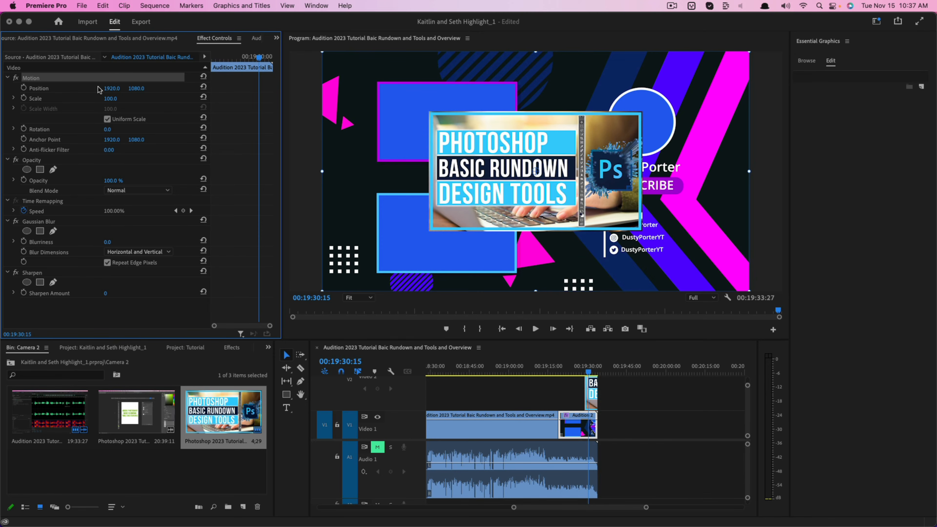
click(52, 100)
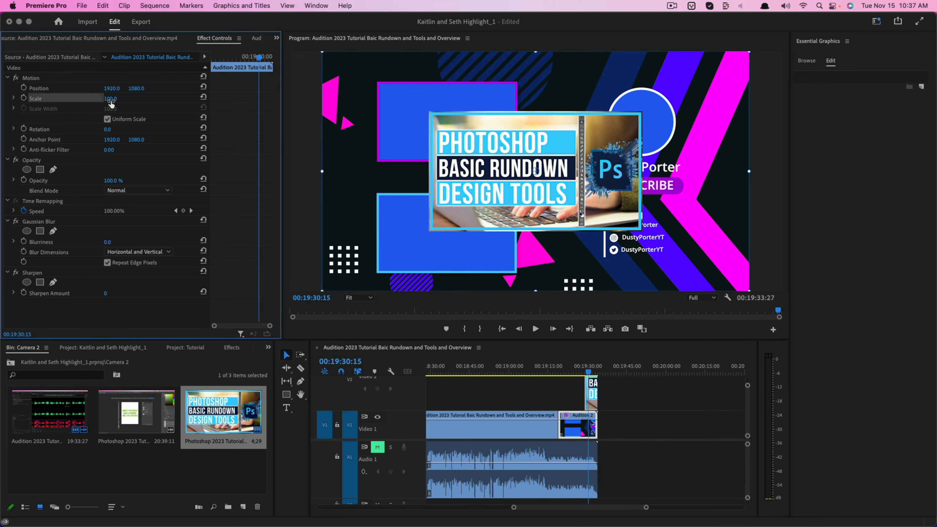
mouse_move(110, 98)
mouse_down()
mouse_move(179, 99)
mouse_move(99, 99)
mouse_up()
key(super+z)
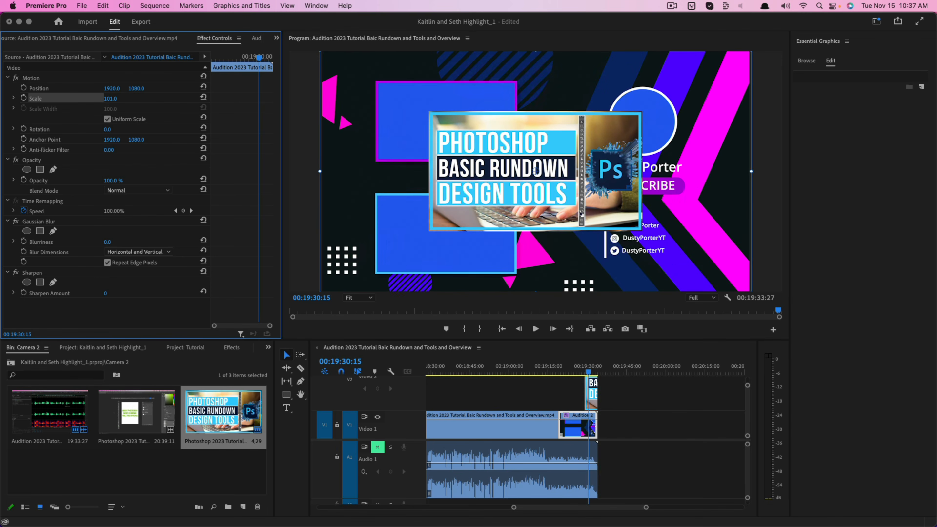
Scale the Photoshop thumbnail clip on track V2 to 206 with the playhead at 00:19:31:08.
click(594, 387)
click(592, 387)
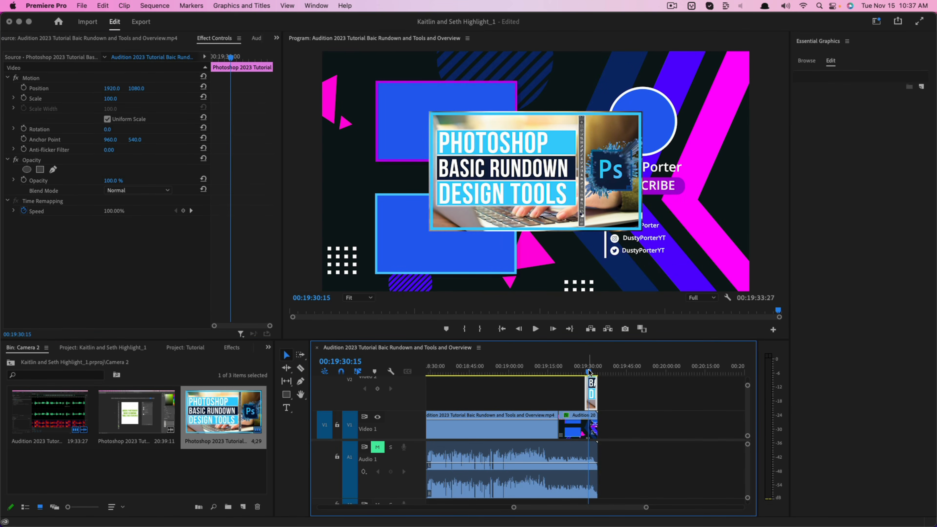
drag(588, 372, 590, 372)
click(41, 100)
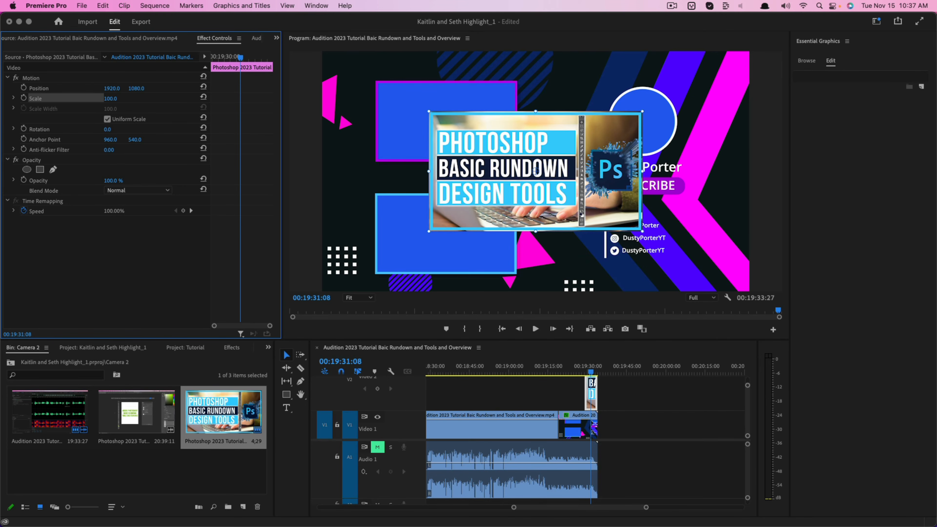
drag(110, 99, 149, 98)
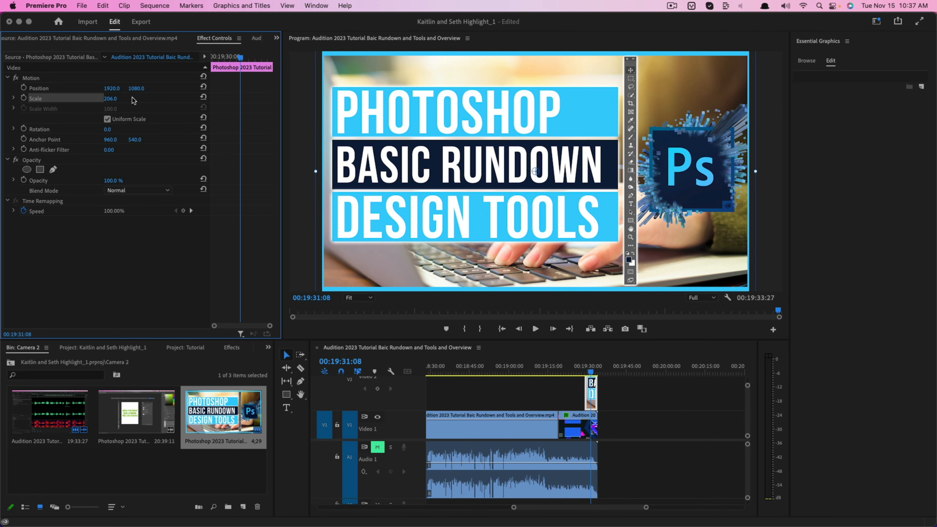
Examine the Speed/Duration settings and the other clip options of the long V1 segment without changing anything.
click(527, 429)
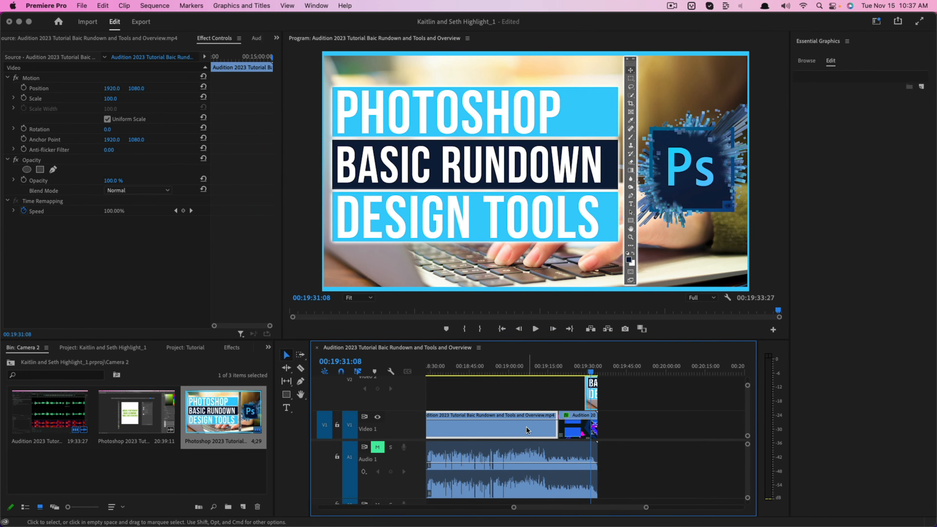
right_click(527, 430)
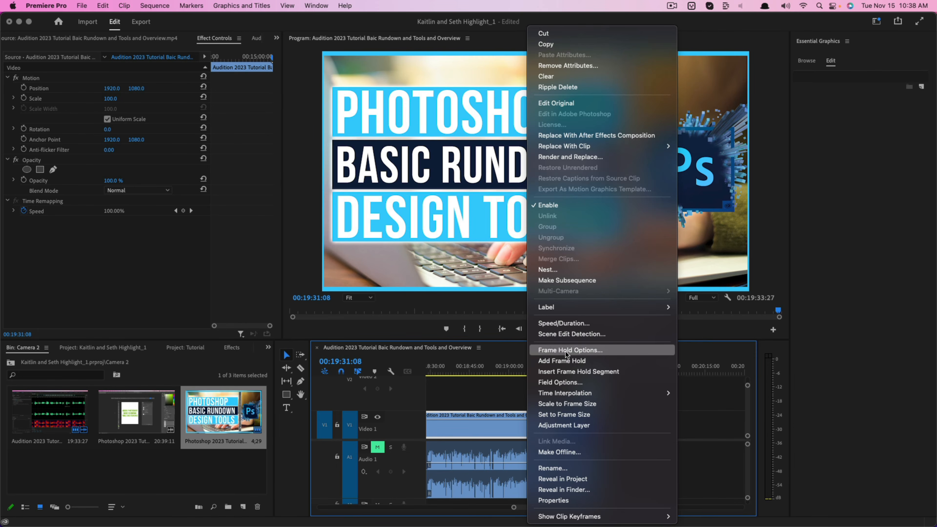
click(559, 324)
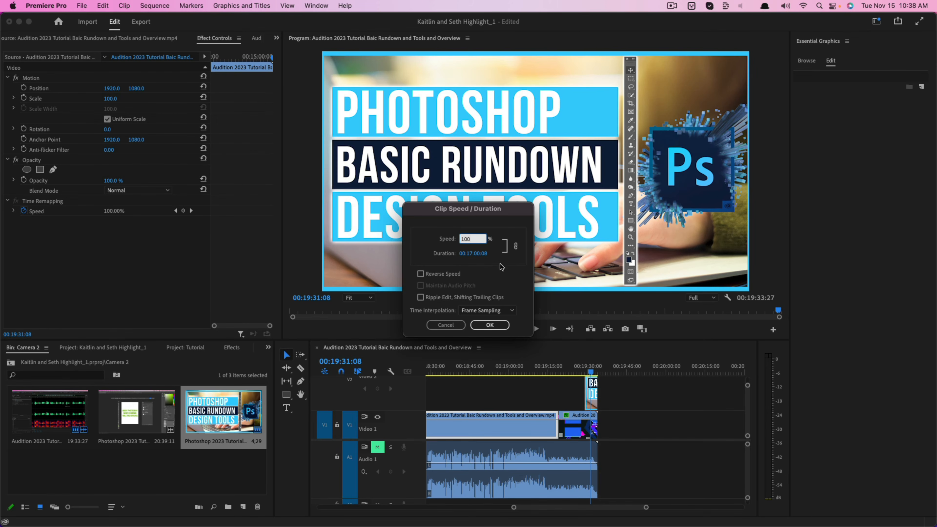
click(445, 324)
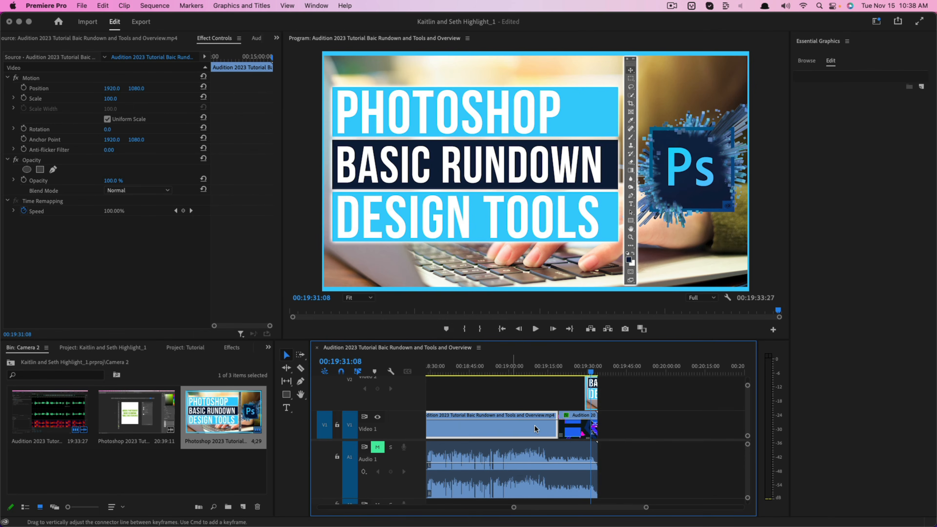
right_click(527, 429)
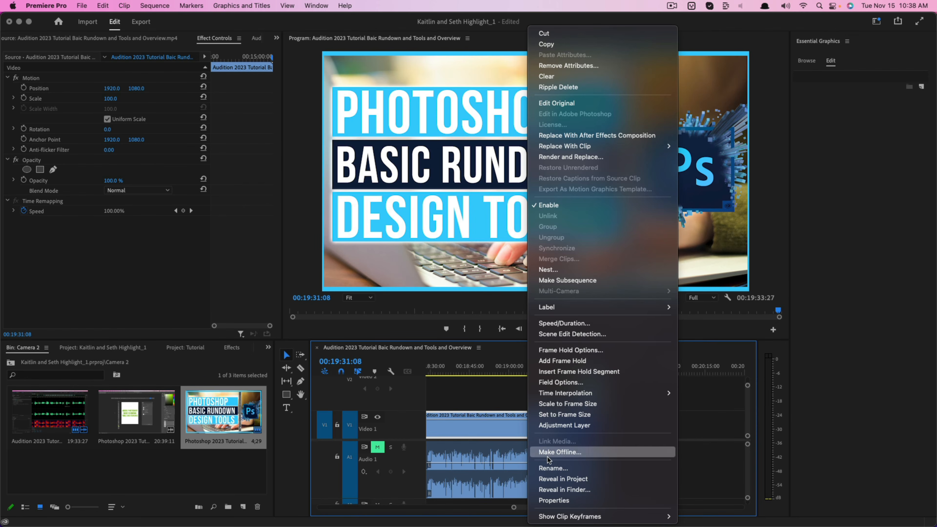
click(507, 402)
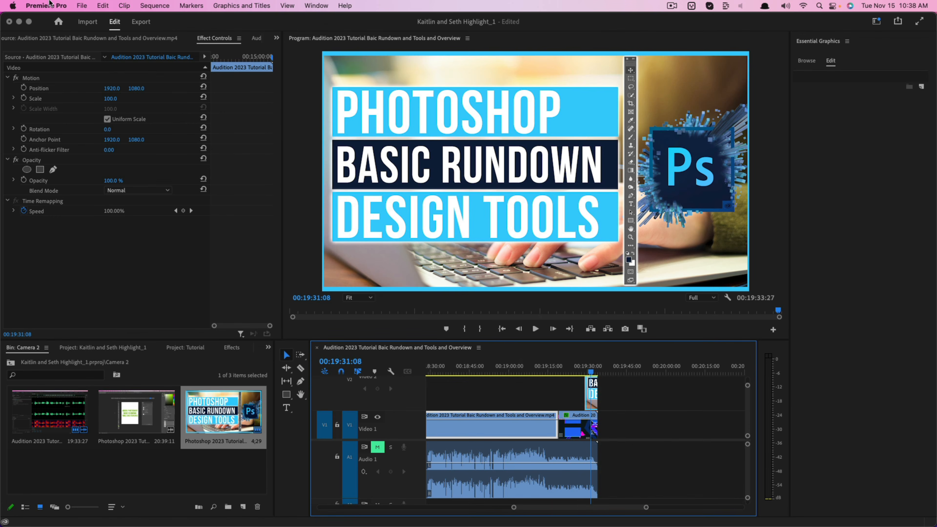
Start saving the project under the new name Tutorial, and cancel the save.
click(102, 6)
mouse_move(81, 6)
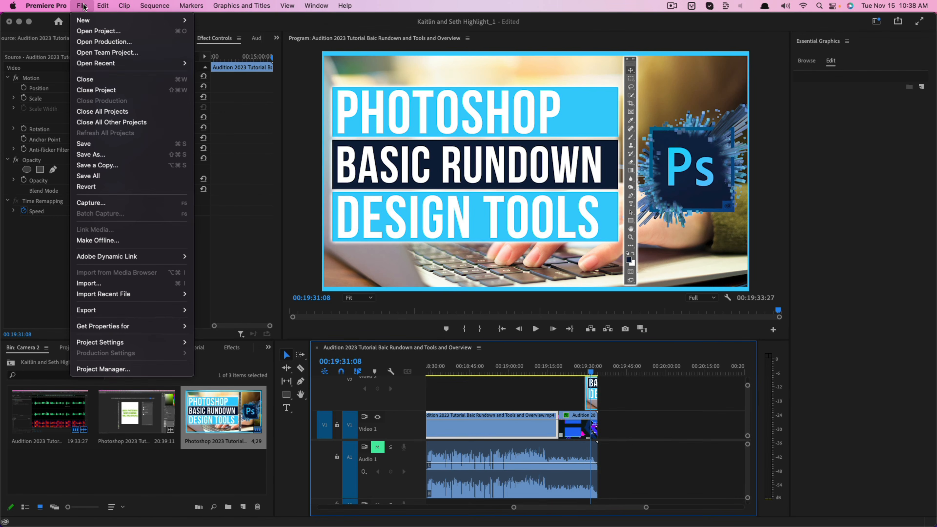
click(105, 153)
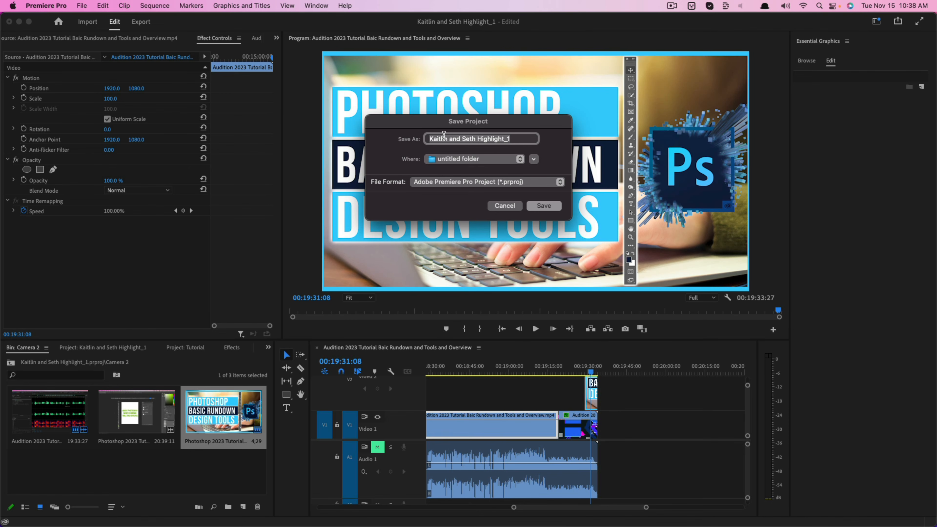
text(Tutorial)
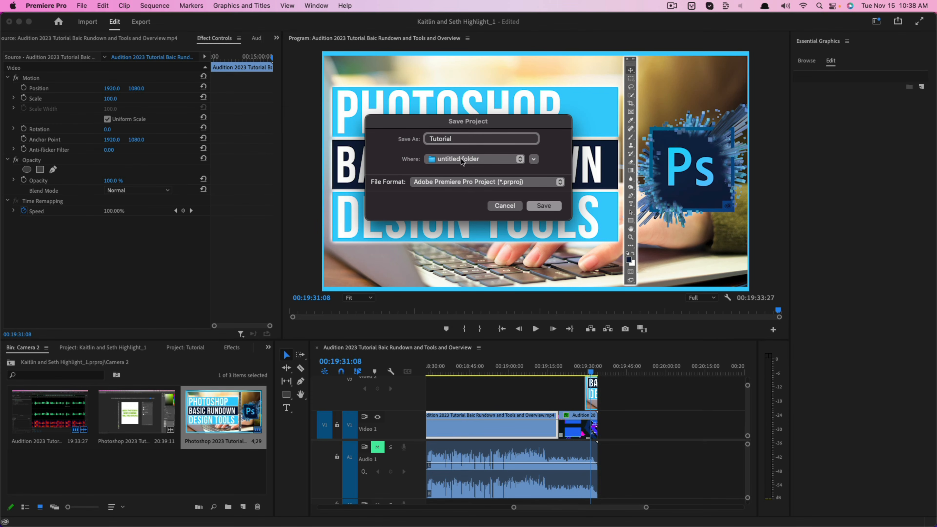
click(505, 206)
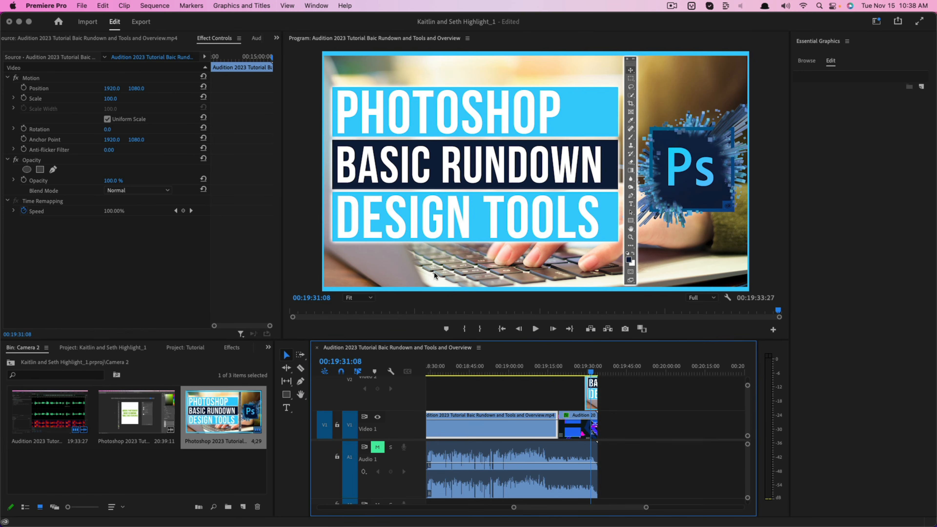
Open the media export settings for the sequence.
click(82, 7)
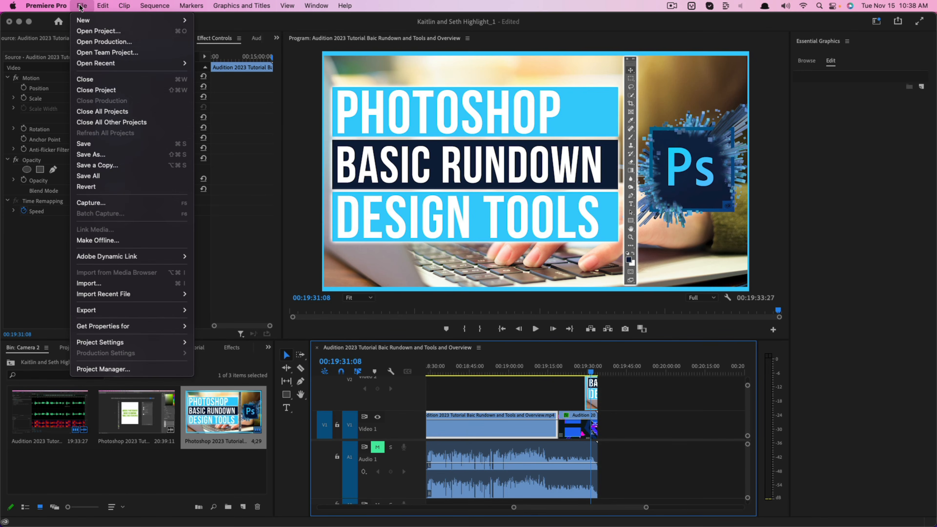
mouse_move(118, 309)
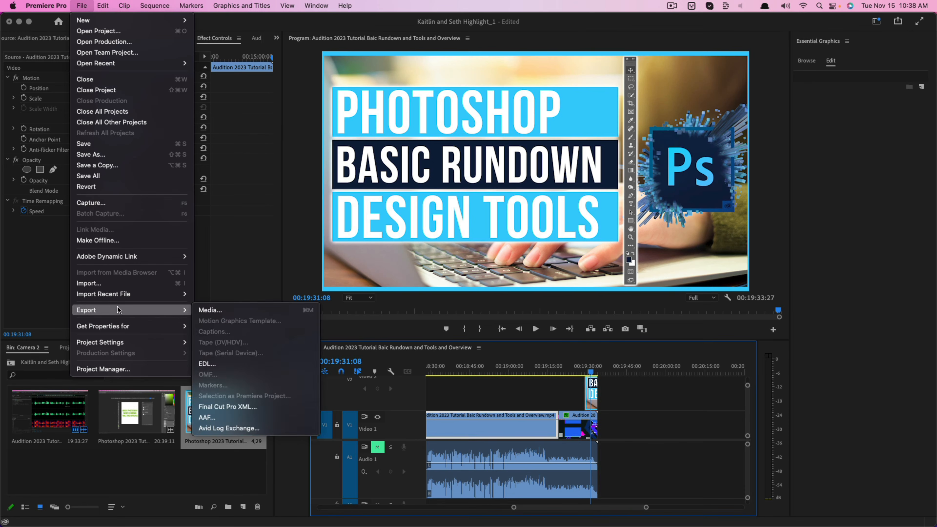
click(229, 311)
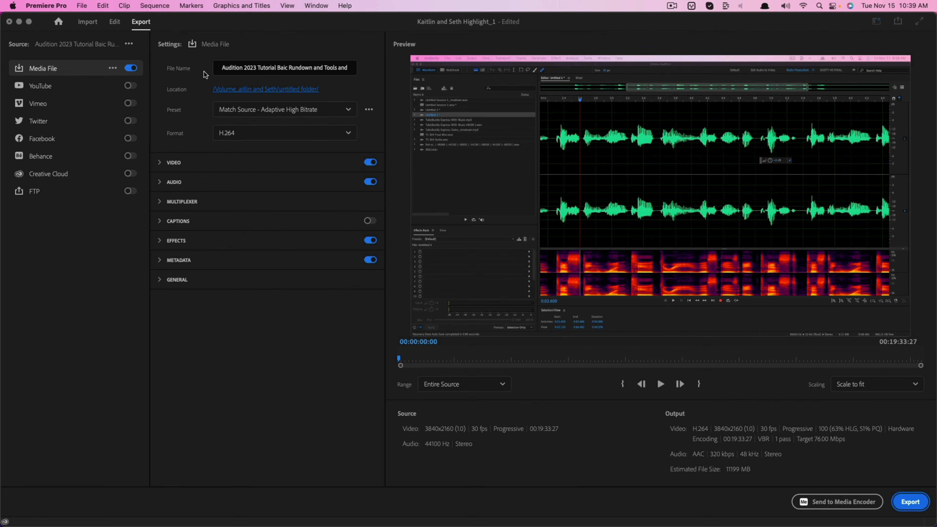
Examine the available export formats and keep H.264 as the format.
click(264, 133)
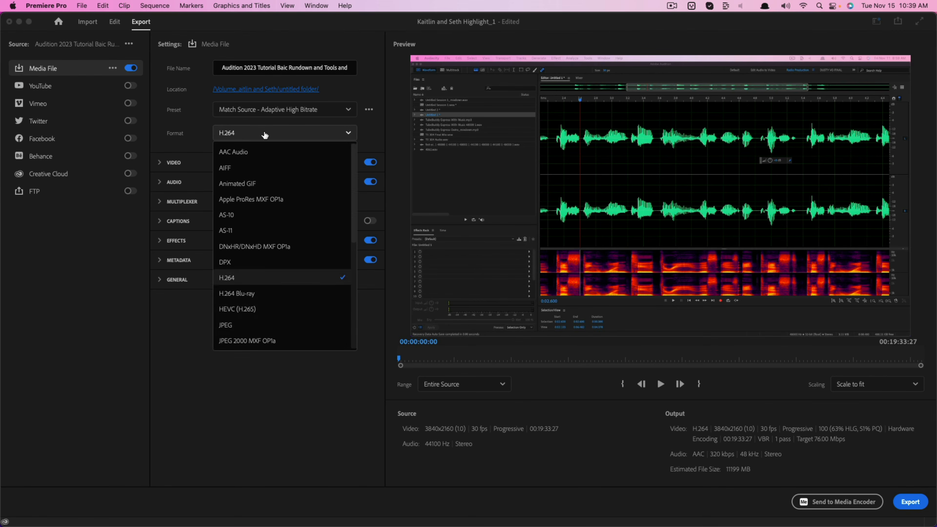
scroll(269, 332, down, 1)
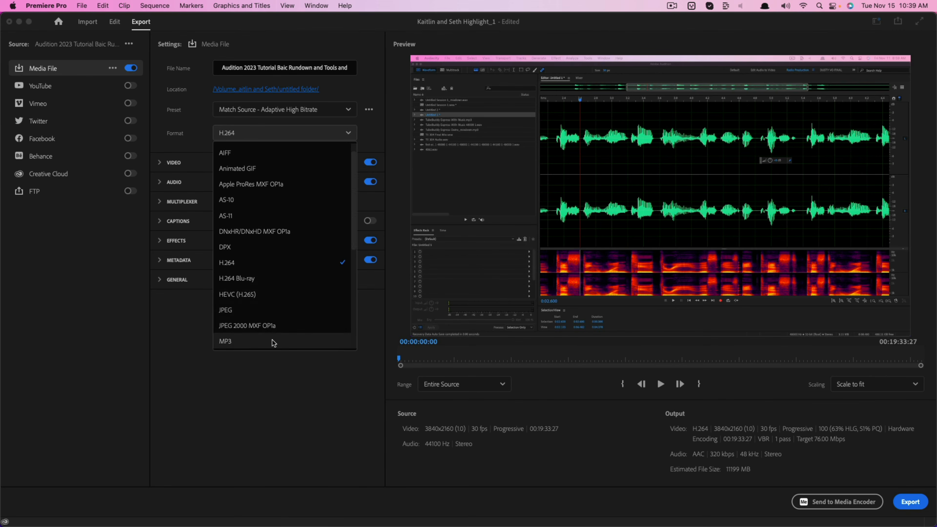
click(197, 400)
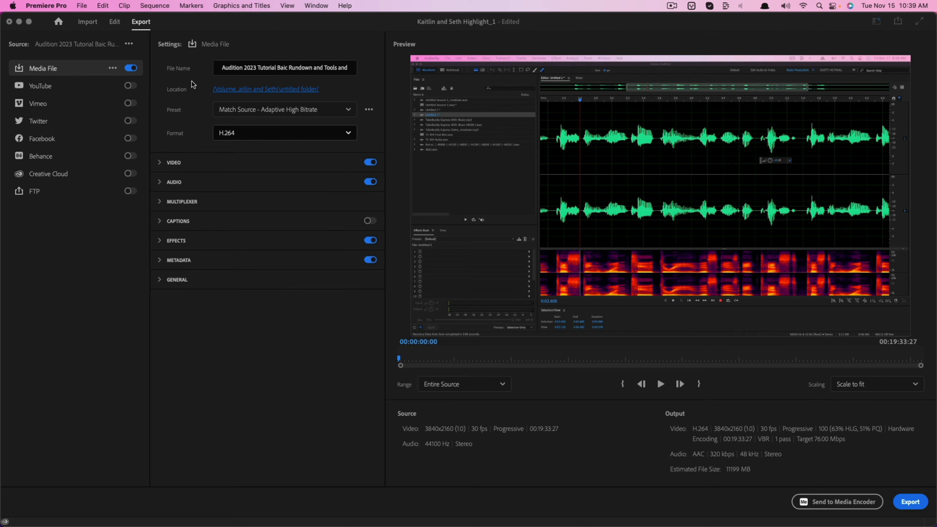
Unlink the export's frame size from the source in the basic video settings, and keep it at UHD (3840 x 2160).
click(159, 163)
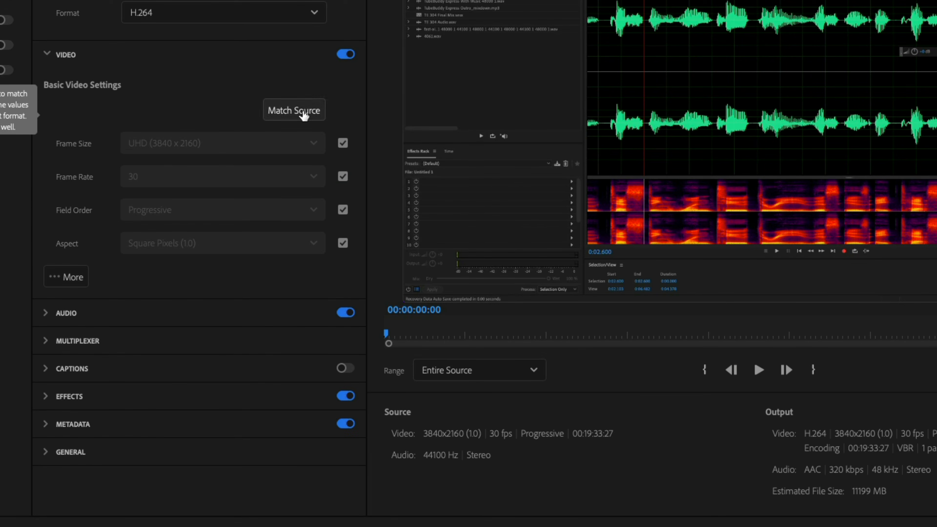
click(343, 143)
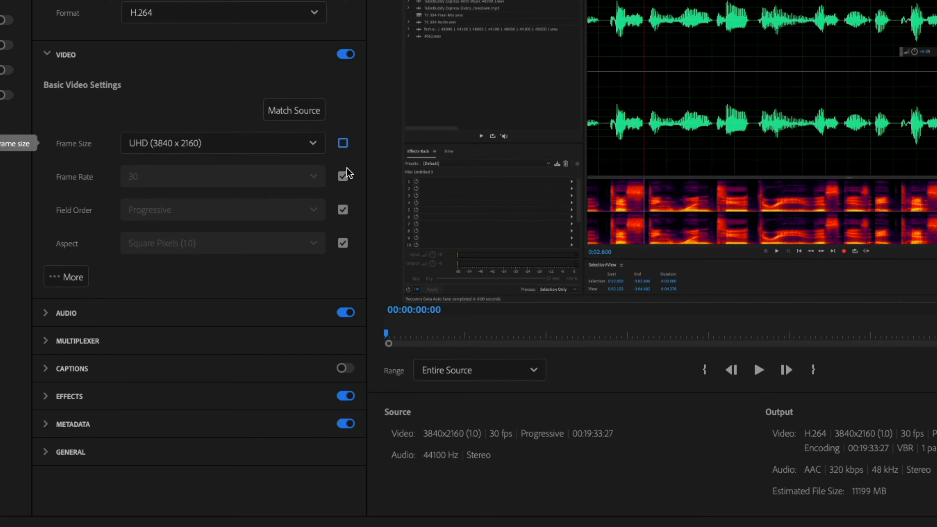
click(310, 144)
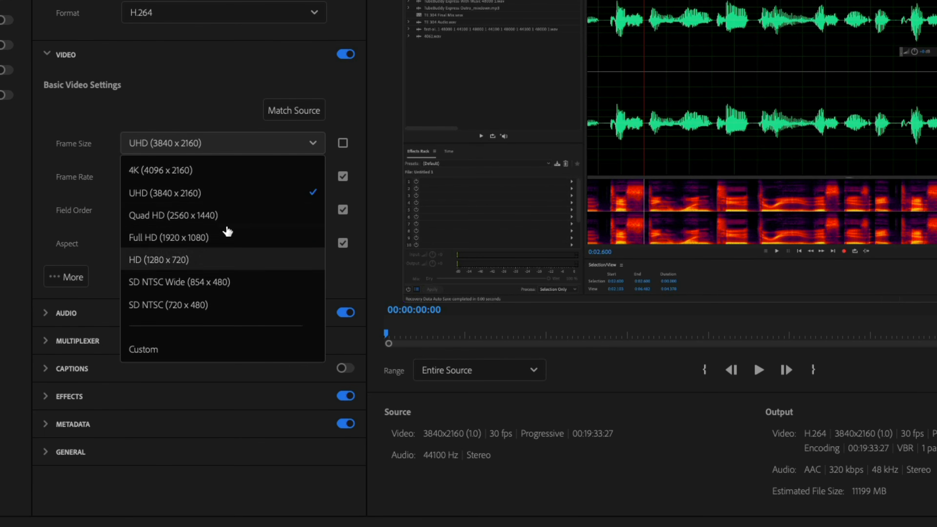
click(215, 87)
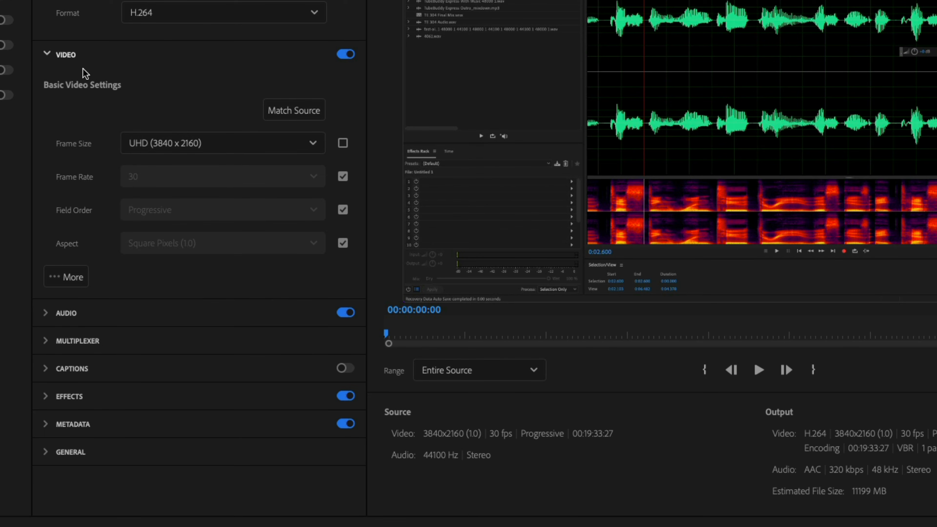
click(47, 54)
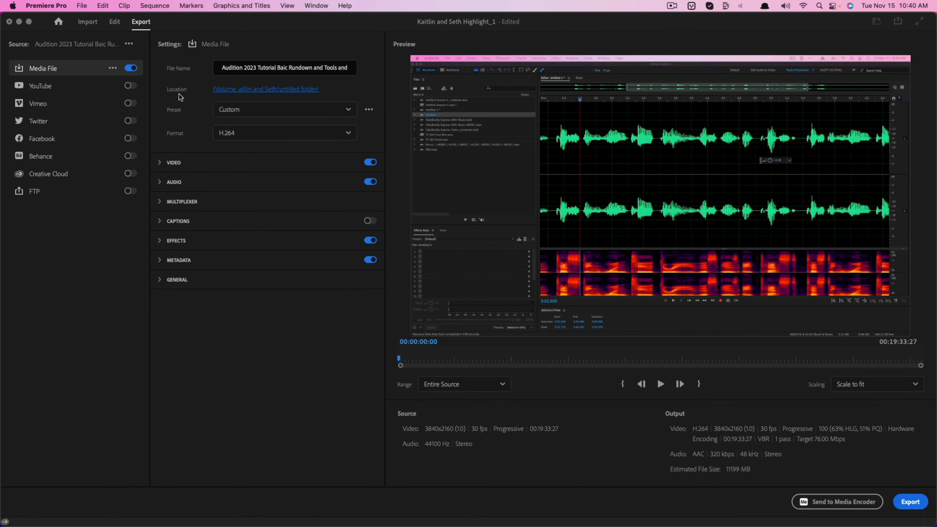
Check the export's save location without changing it, and start exporting the entire sequence as H.264 but cancel the encoding.
click(270, 89)
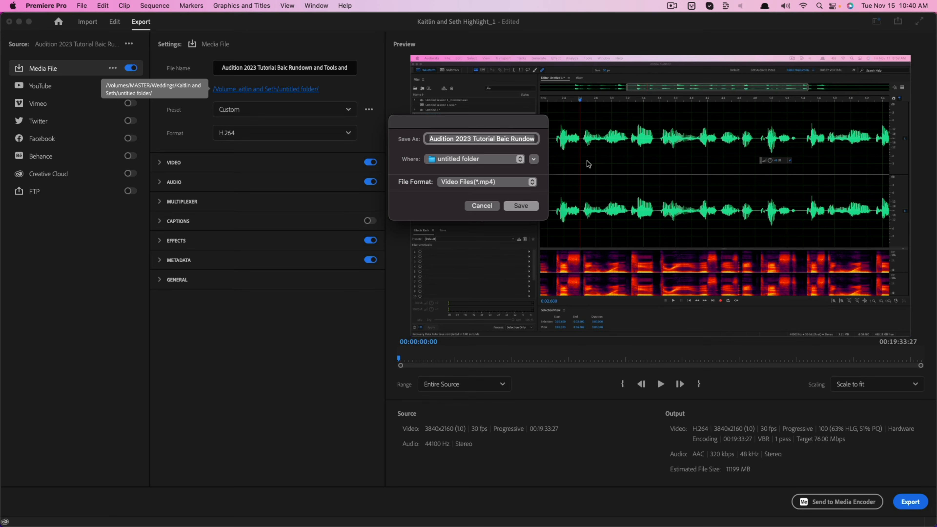
click(491, 205)
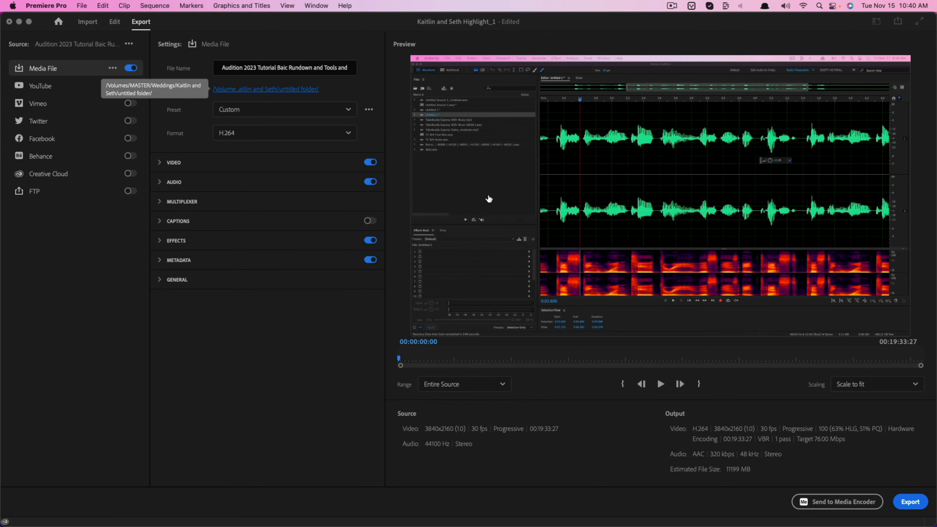
click(908, 502)
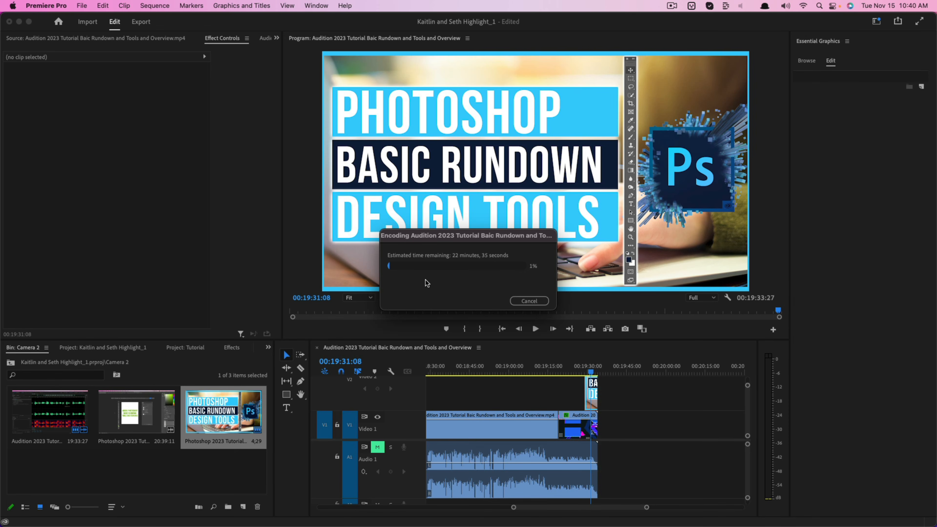
click(527, 301)
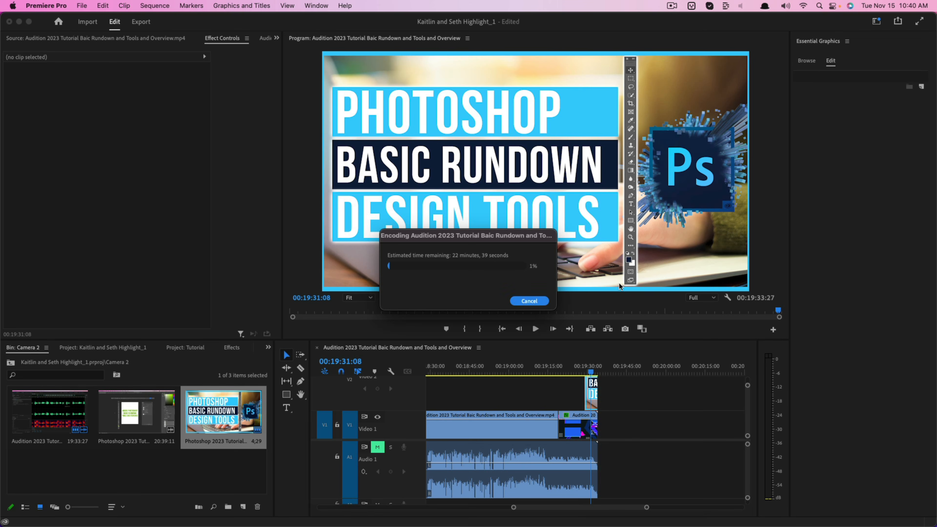